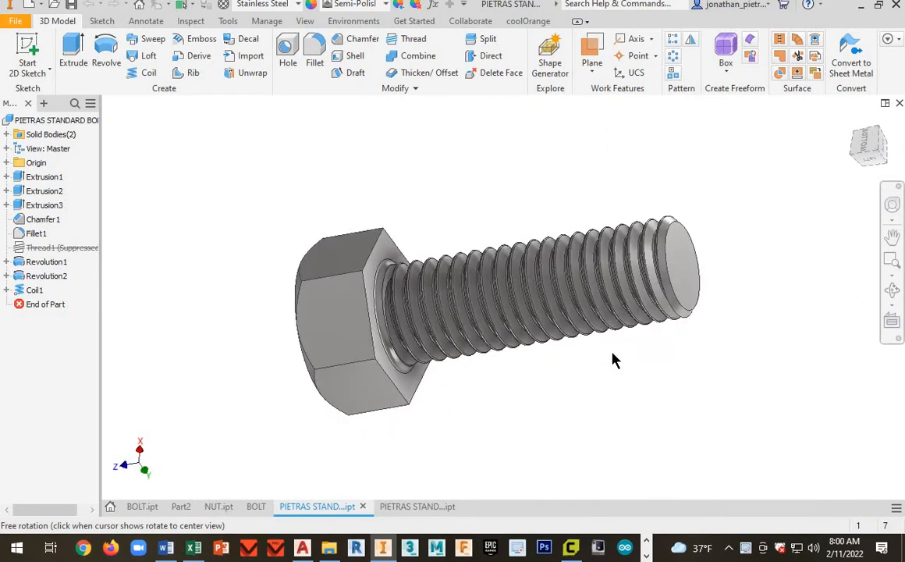
- Inspect the finished threaded bolt from another angle and compare it with the matching nut model
{"action": "key", "text": "Escape"}
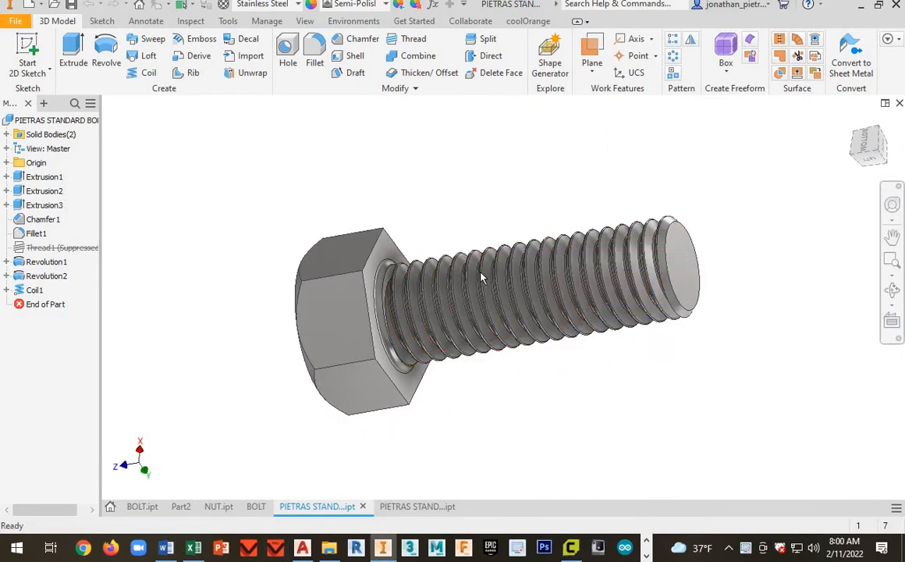
{"action": "middle_click_drag", "start_coordinate": [459, 326], "coordinate": [415, 505], "text": "shift"}
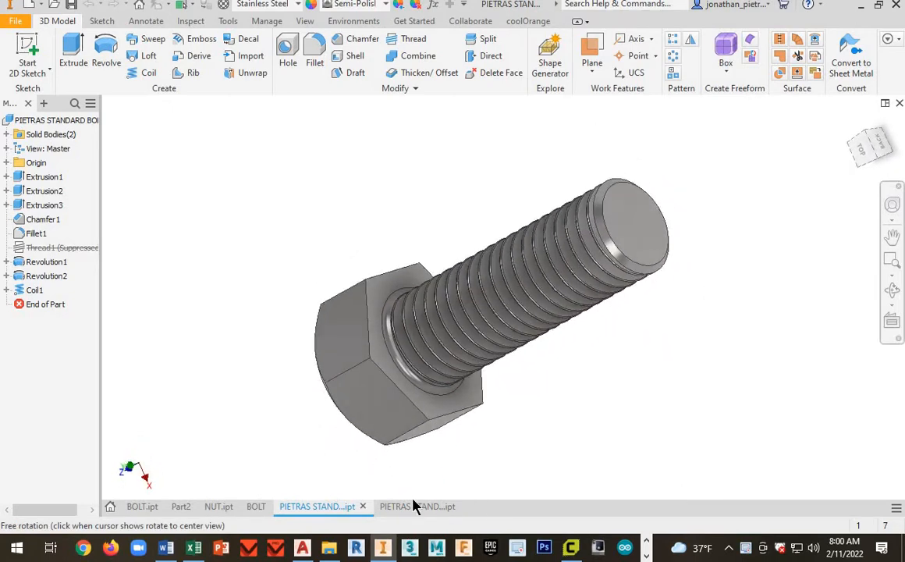
{"action": "left_click", "coordinate": [401, 507]}
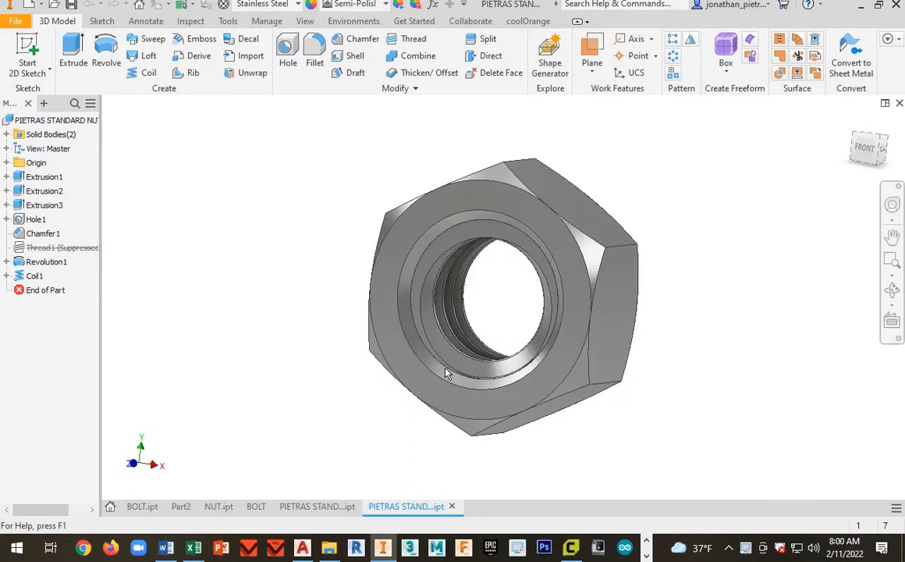
{"action": "left_click", "coordinate": [314, 506]}
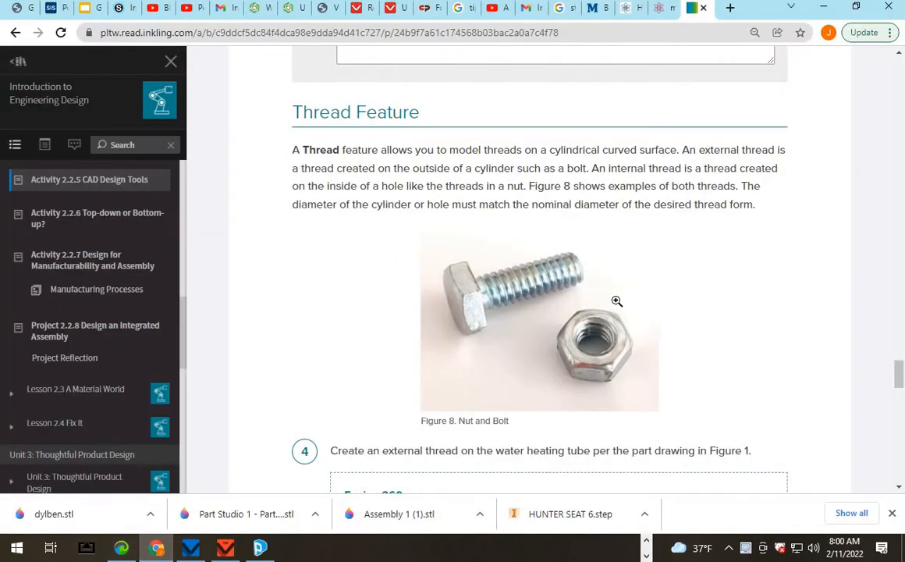
- Switch to the browser and review the sweep, revolve and thread feature instructions in Activity 2.2.5 CAD Design Tools
{"action": "scroll", "coordinate": [615, 301], "scroll_direction": "up", "scroll_amount": 12}
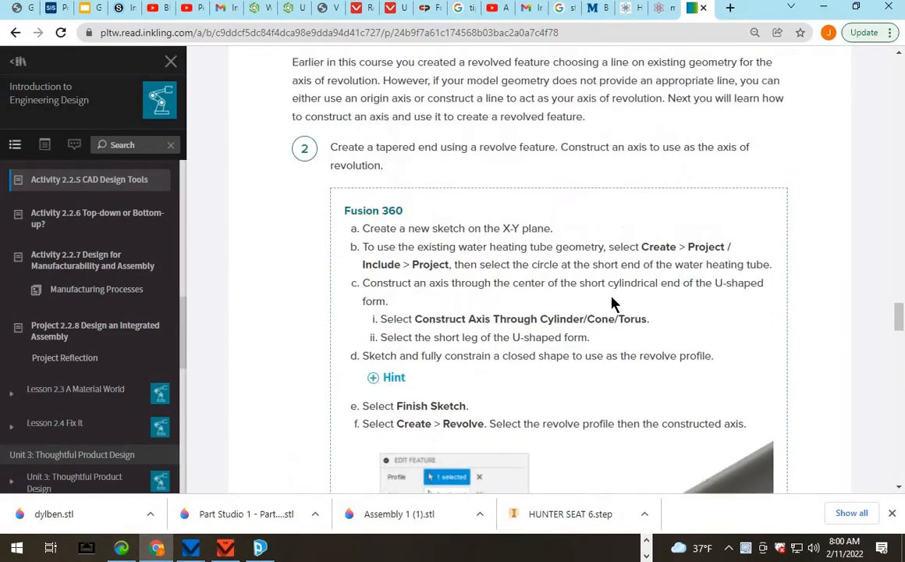
{"action": "scroll", "coordinate": [612, 301], "scroll_direction": "up", "scroll_amount": 15}
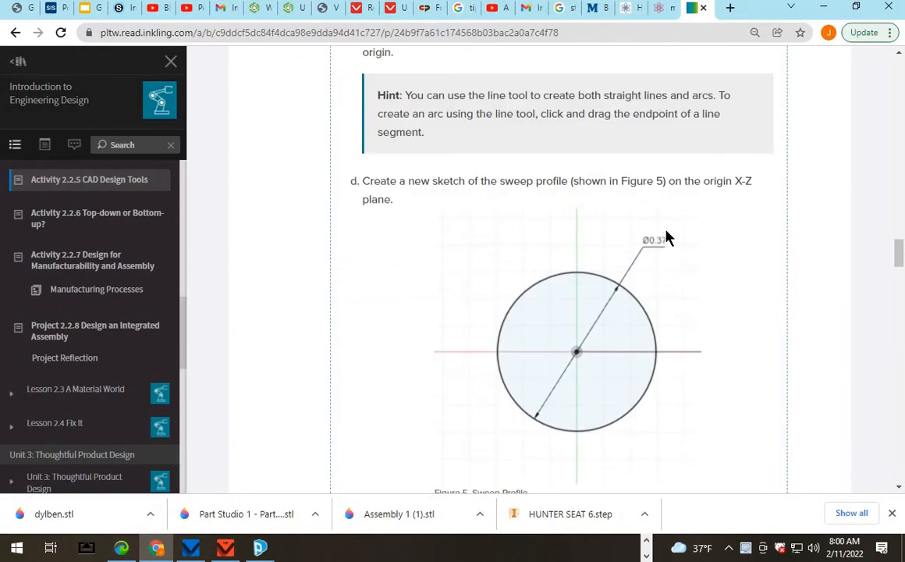
{"action": "scroll", "coordinate": [668, 242], "scroll_direction": "up", "scroll_amount": 4}
{"action": "scroll", "coordinate": [665, 253], "scroll_direction": "down", "scroll_amount": 16}
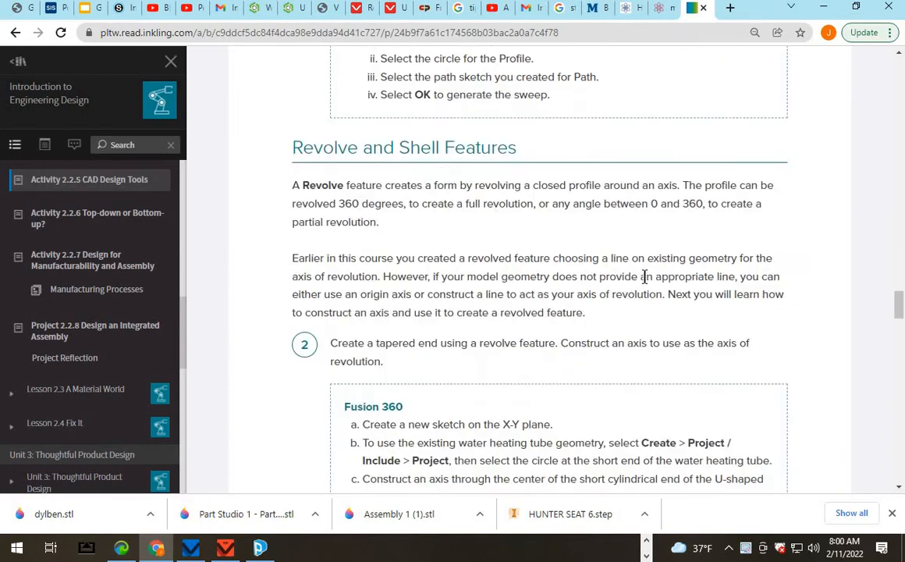
{"action": "scroll", "coordinate": [645, 276], "scroll_direction": "down", "scroll_amount": 12}
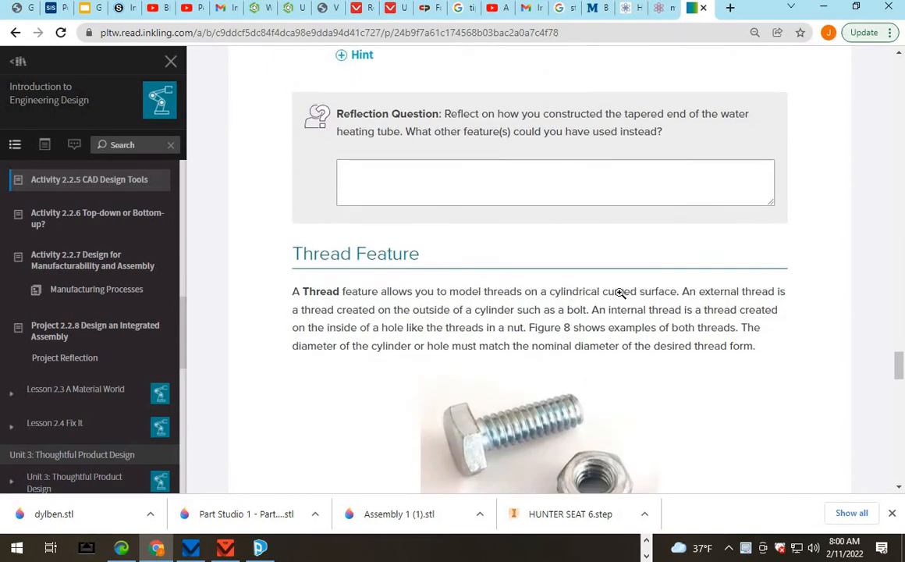
{"action": "scroll", "coordinate": [585, 277], "scroll_direction": "down", "scroll_amount": 4}
{"action": "scroll", "coordinate": [555, 234], "scroll_direction": "up", "scroll_amount": 3}
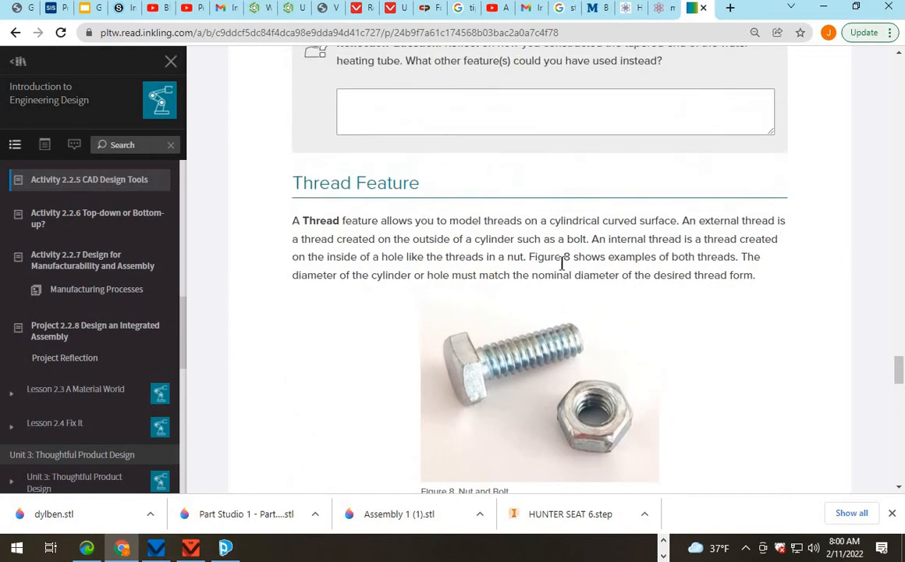
- Examine the Mudge Fasteners Bolt Head Size Chart for the hex head size matching each bolt diameter
{"action": "left_click", "coordinate": [593, 11]}
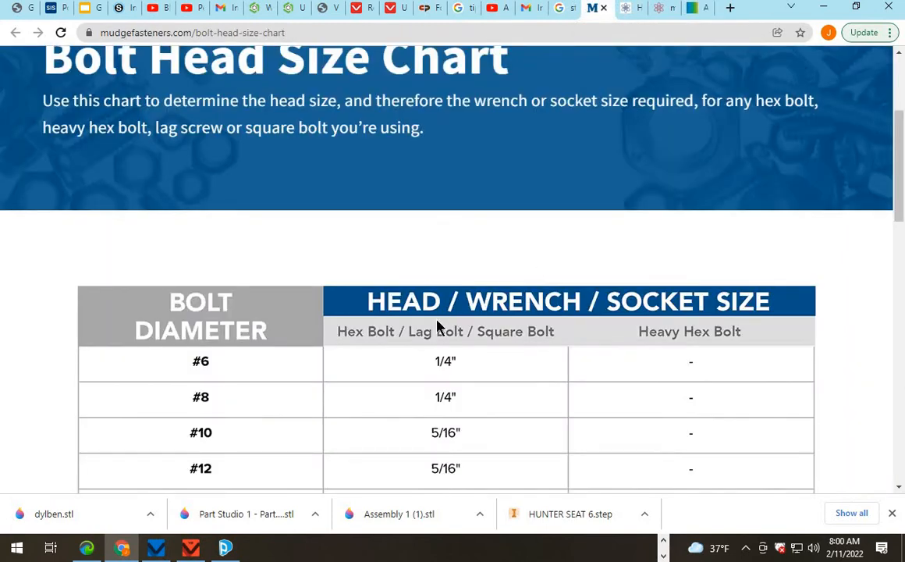
{"action": "scroll", "coordinate": [479, 308], "scroll_direction": "down", "scroll_amount": 7}
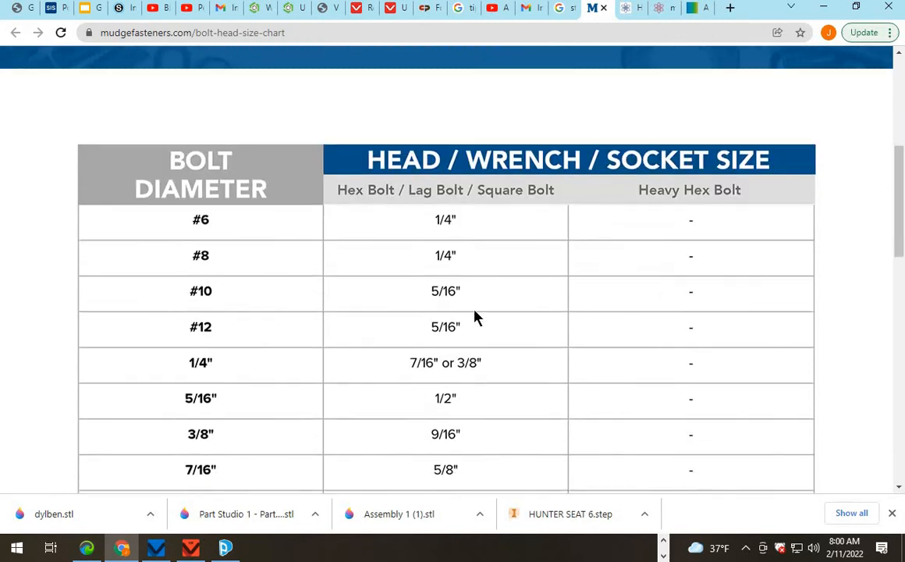
{"action": "scroll", "coordinate": [483, 349], "scroll_direction": "down", "scroll_amount": 4}
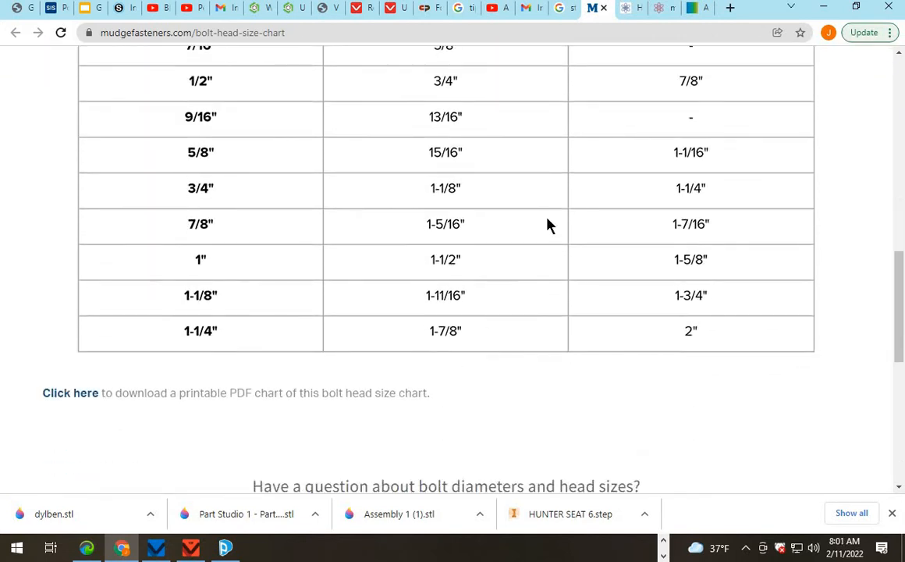
{"action": "scroll", "coordinate": [548, 222], "scroll_direction": "up", "scroll_amount": 4}
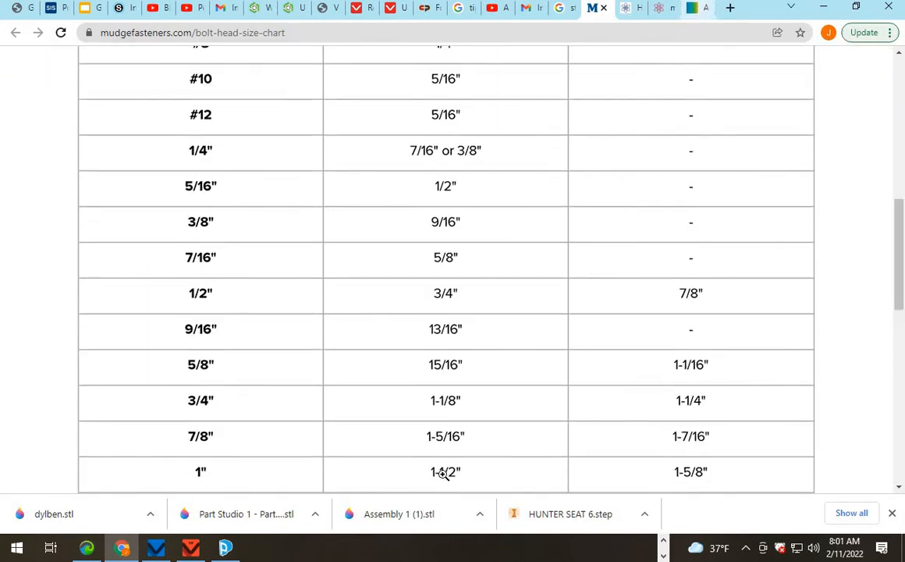
- Switch back to Inventor and bring up the template selection for a new file
{"action": "left_click", "coordinate": [697, 10]}
{"action": "left_click", "coordinate": [664, 556]}
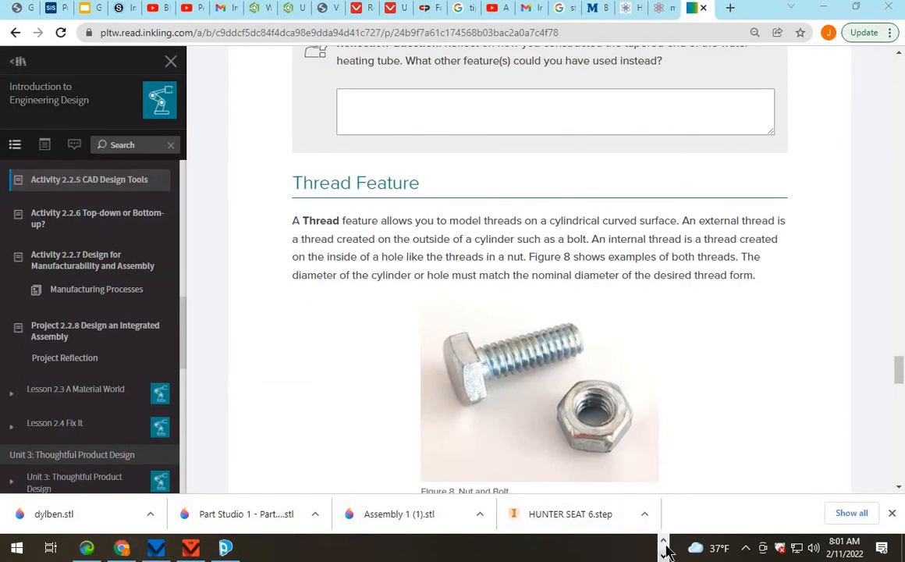
{"action": "key", "text": "alt+Tab"}
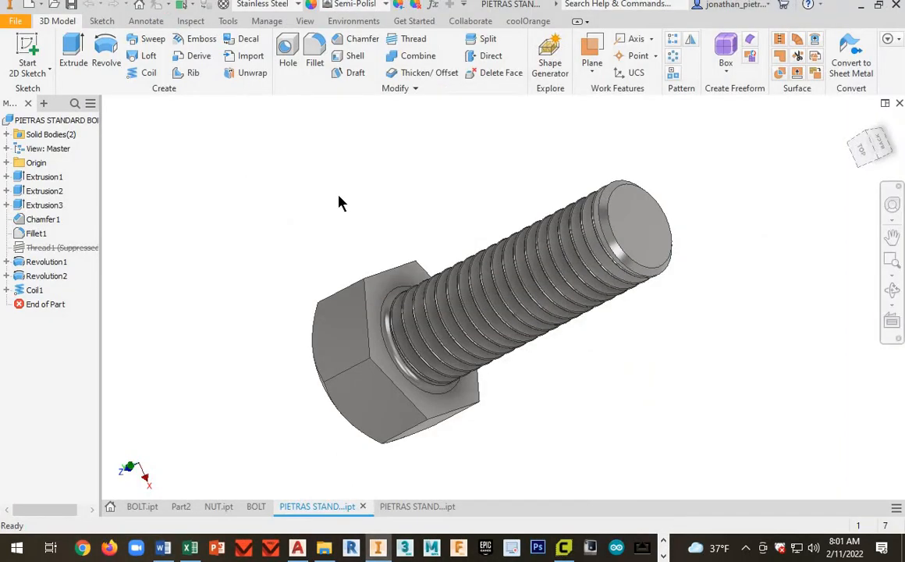
{"action": "left_click", "coordinate": [15, 20]}
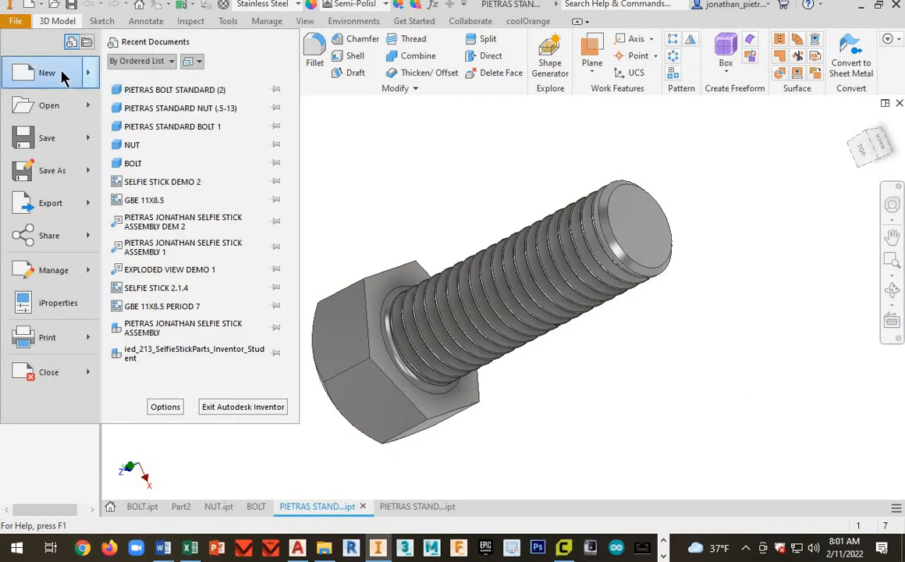
{"action": "left_click", "coordinate": [47, 73]}
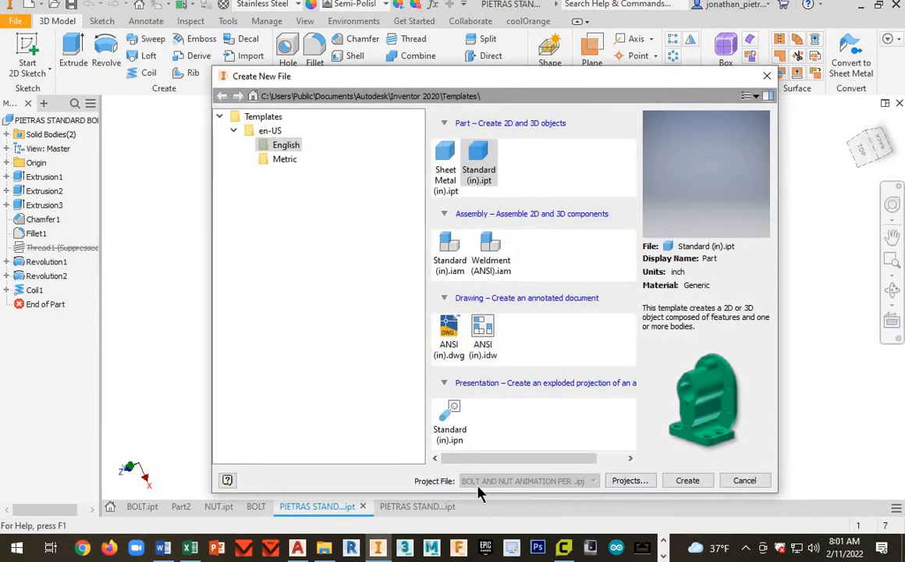
{"action": "left_click", "coordinate": [629, 480]}
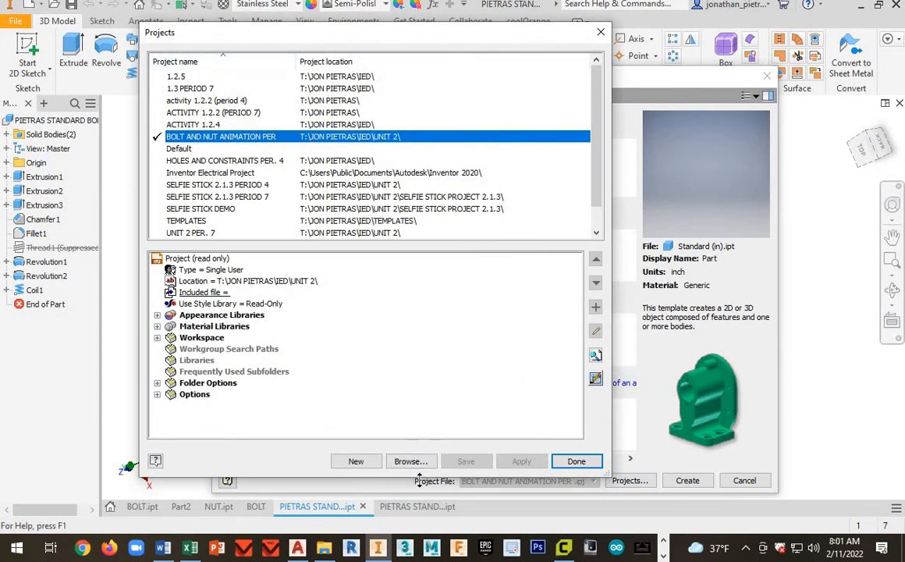
{"action": "left_click", "coordinate": [356, 461]}
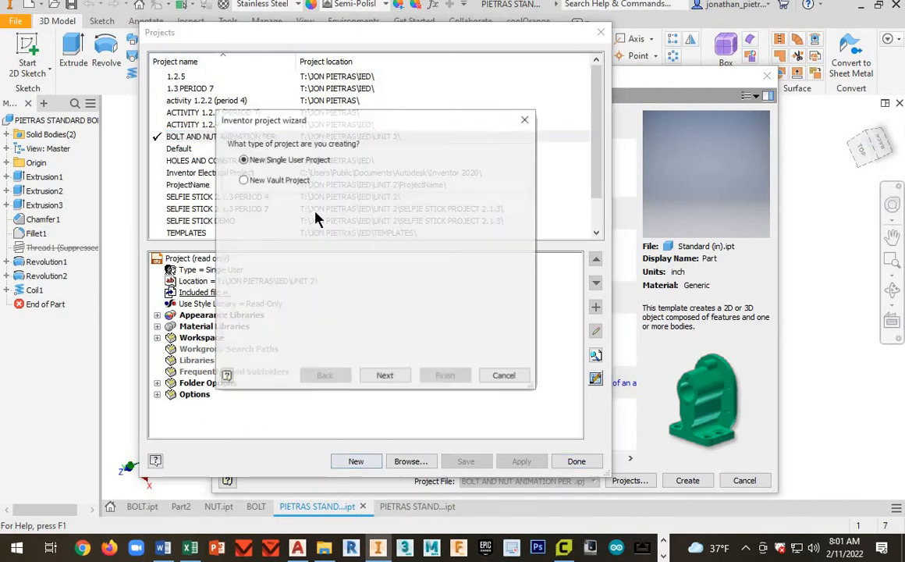
{"action": "left_click", "coordinate": [385, 376]}
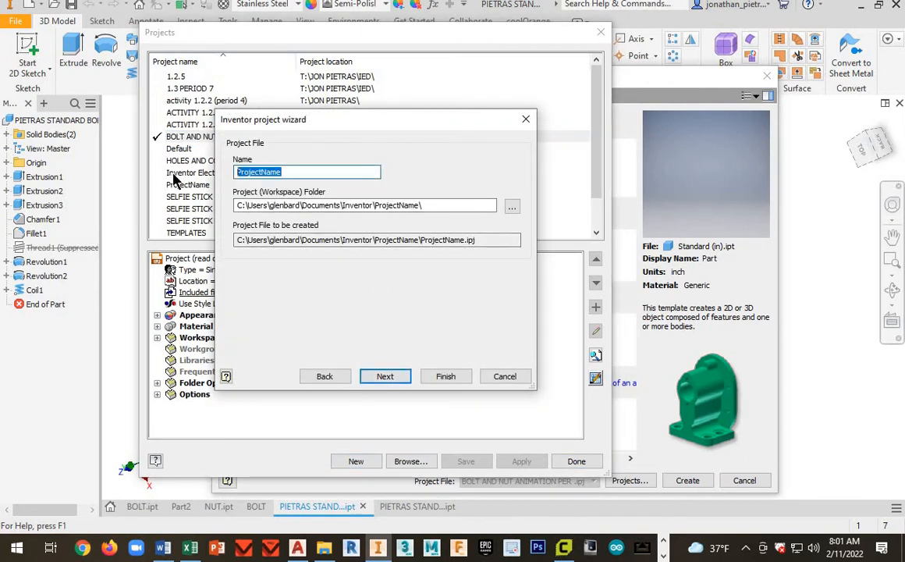
{"action": "type", "text": "BOL"}
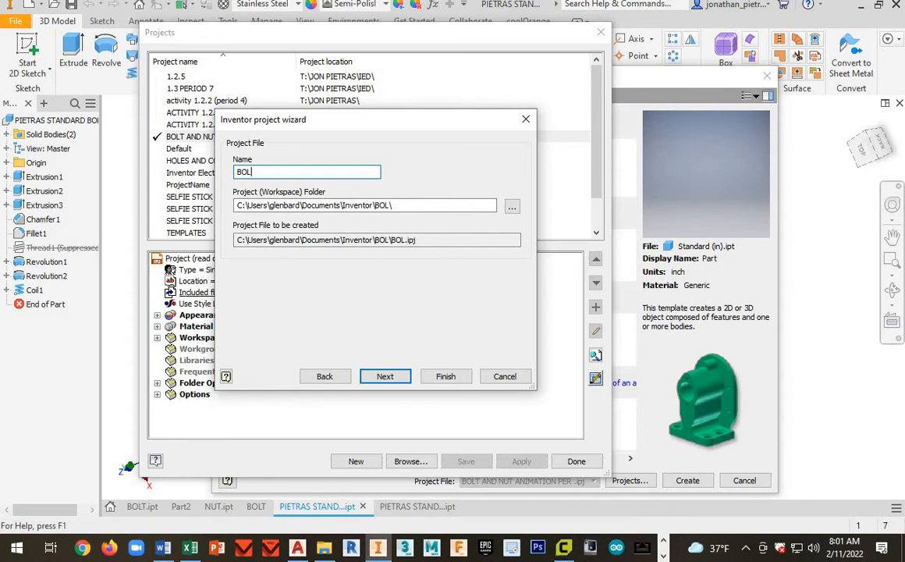
{"action": "type", "text": "T AND NU"}
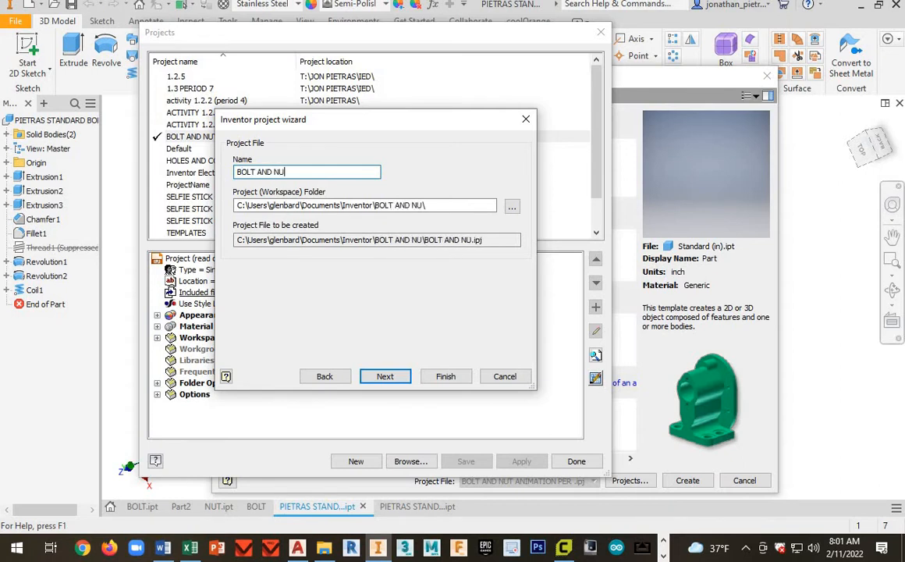
{"action": "key", "text": "BackSpace"}
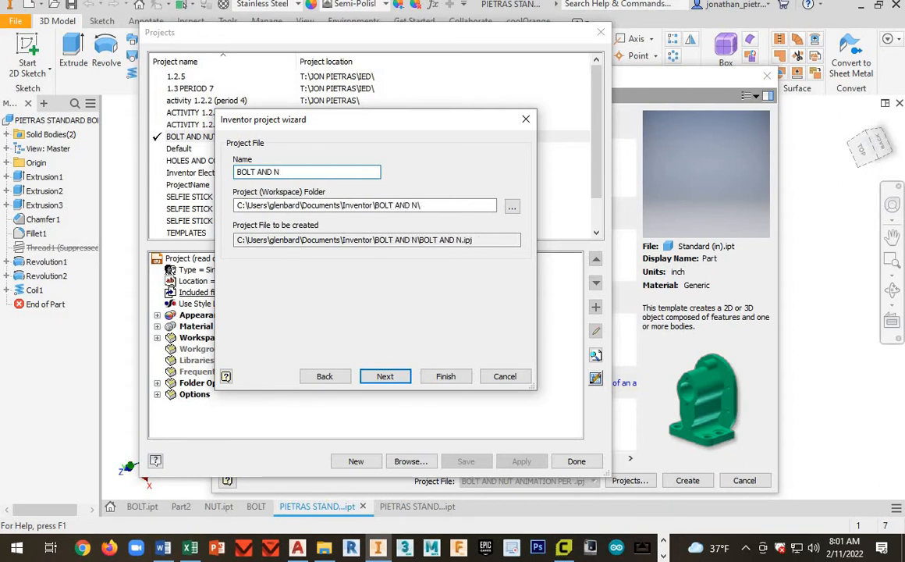
{"action": "type", "text": "UT ANIMATION "}
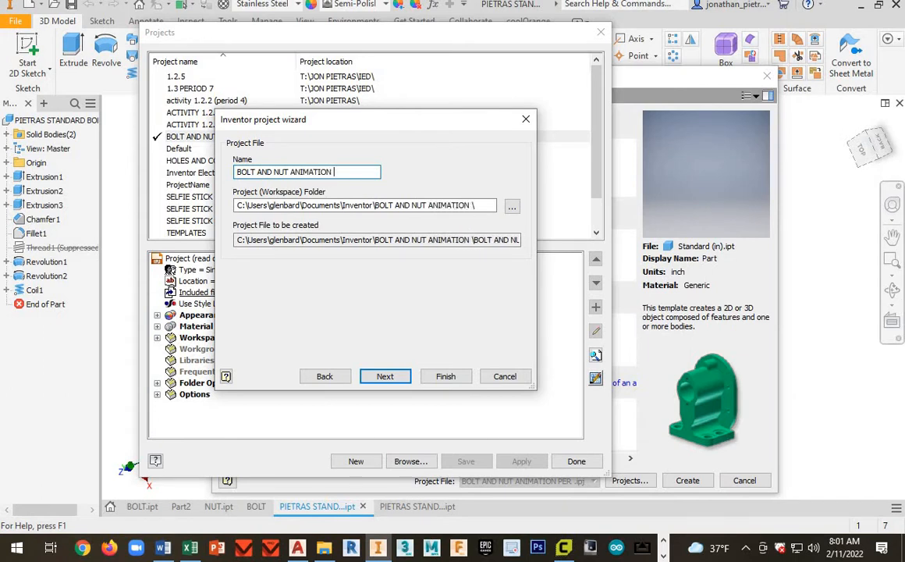
{"action": "type", "text": "PIETRAS"}
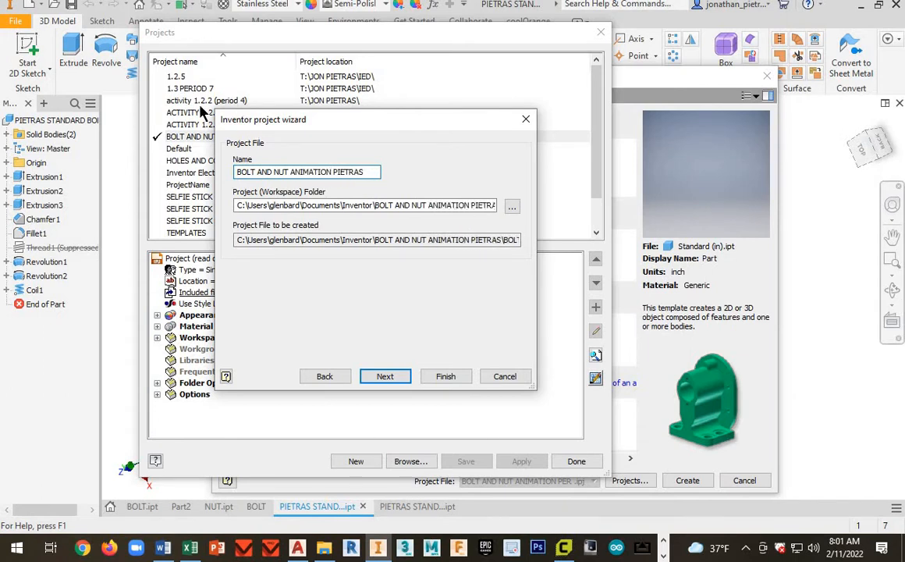
{"action": "left_click", "coordinate": [511, 206]}
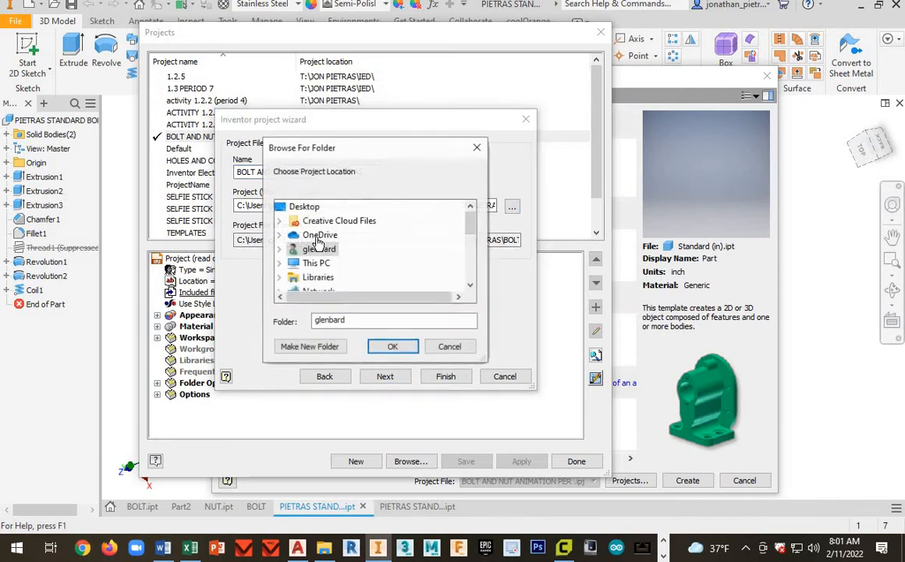
{"action": "double_click", "coordinate": [313, 263]}
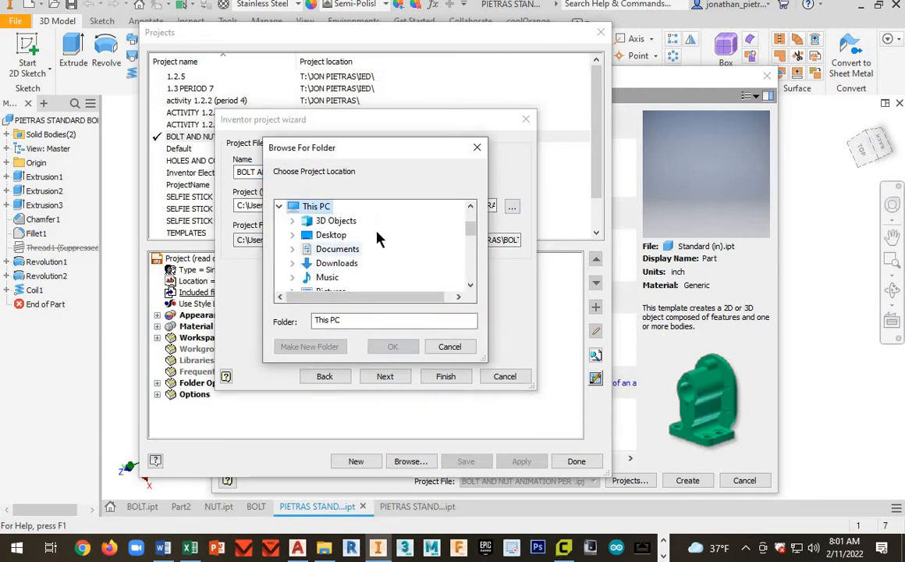
{"action": "scroll", "coordinate": [350, 234], "scroll_direction": "down", "scroll_amount": 3}
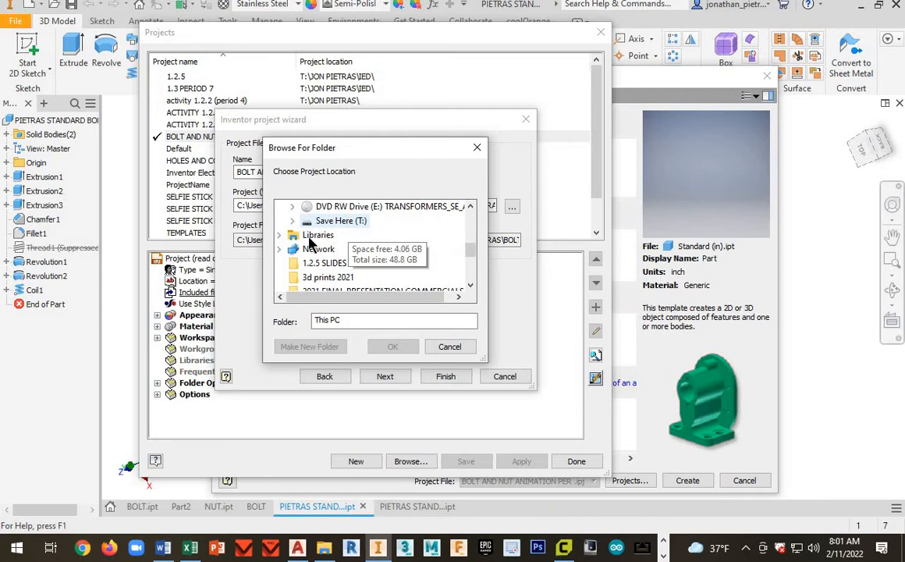
{"action": "double_click", "coordinate": [337, 221]}
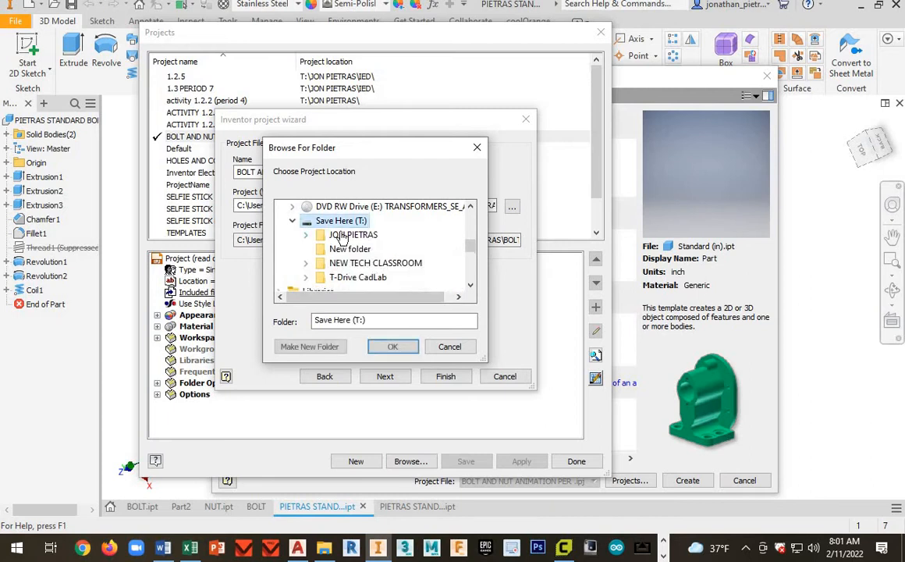
{"action": "left_click", "coordinate": [454, 346]}
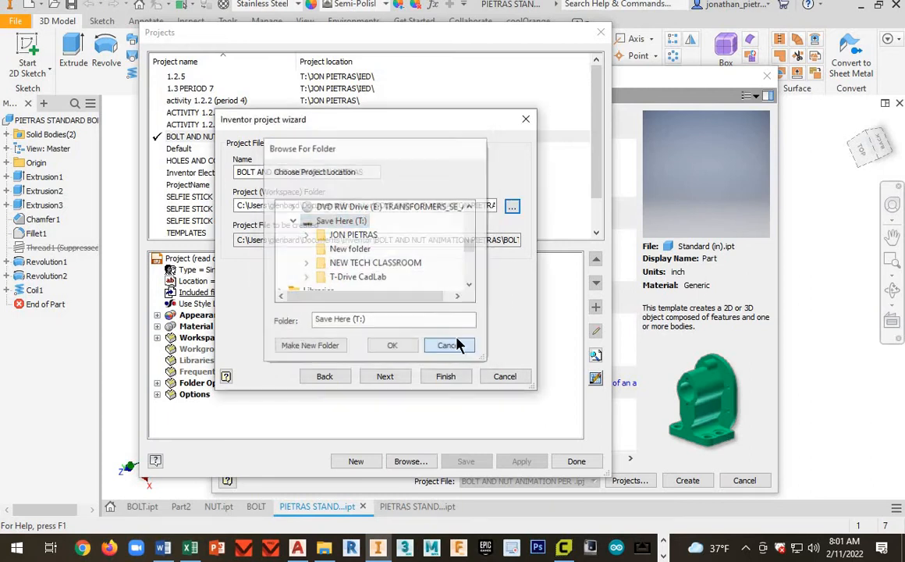
{"action": "left_click", "coordinate": [505, 379]}
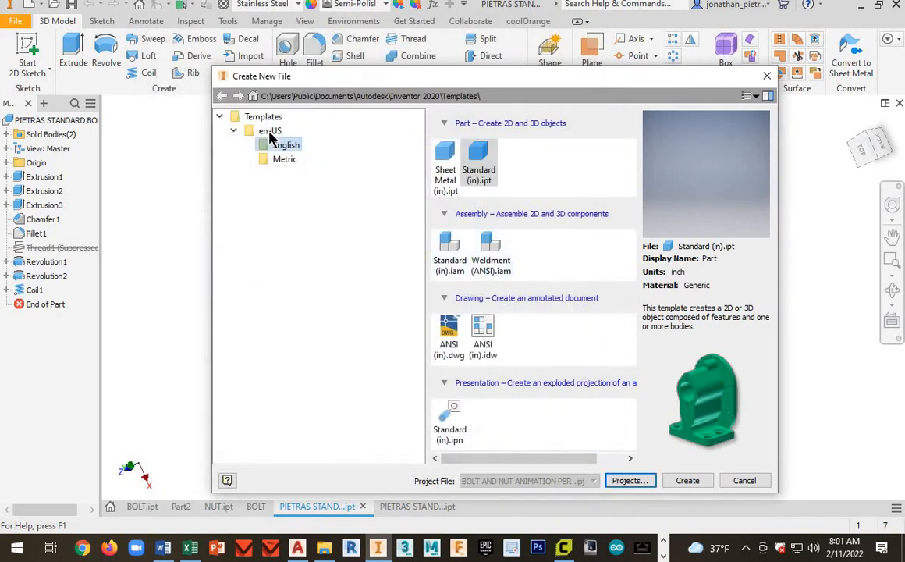
- Create a new part from the English Standard (in).ipt template
{"action": "left_click", "coordinate": [281, 146]}
{"action": "left_click", "coordinate": [687, 481]}
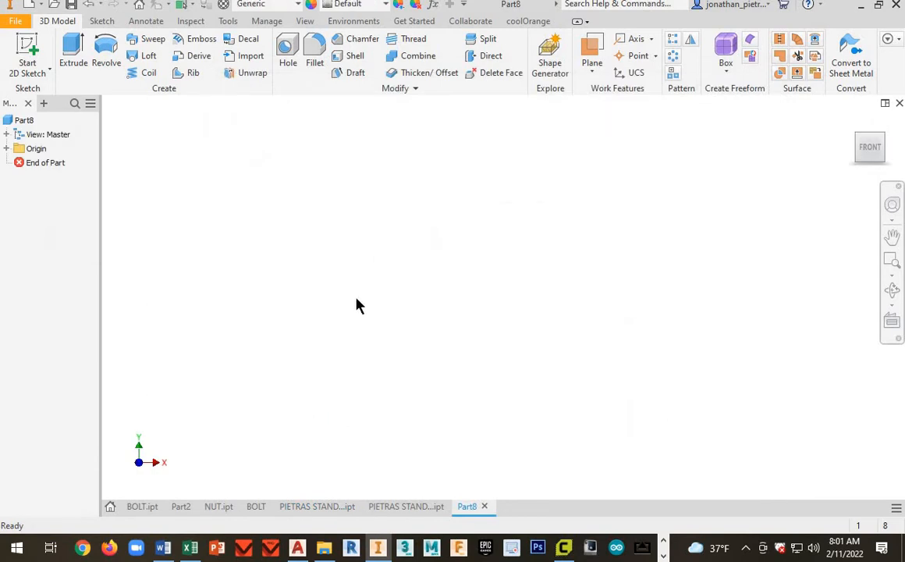
- Save the new part in the 2.2.5 folder, named "2.2.5 BOLT" followed by the author's surname
{"action": "left_click", "coordinate": [14, 21]}
{"action": "left_click", "coordinate": [58, 170]}
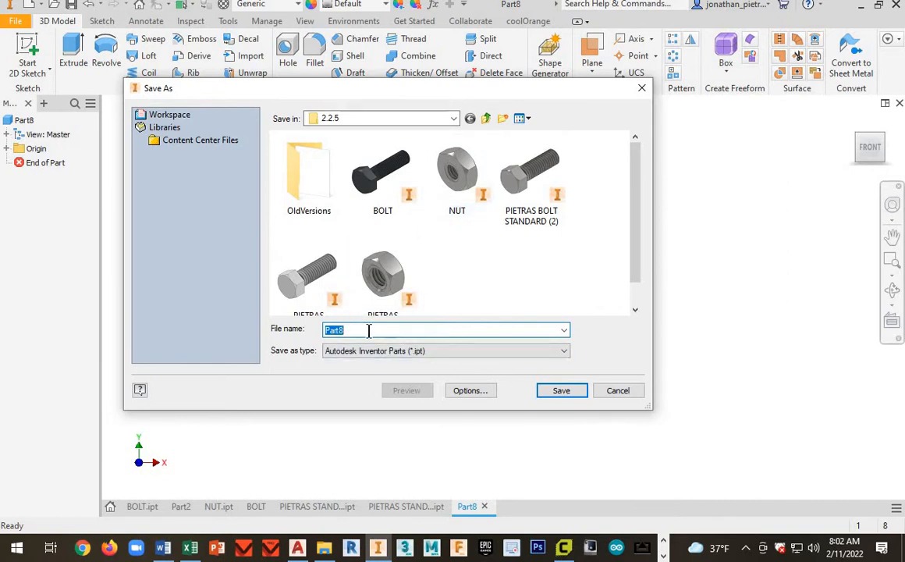
{"action": "type", "text": "2."}
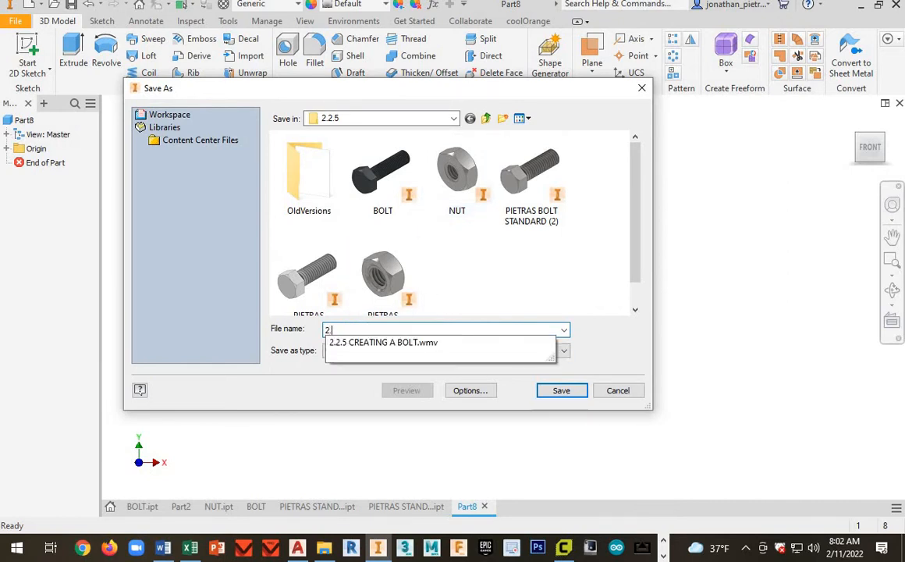
{"action": "type", "text": "2.5 BOLT PIETRAS"}
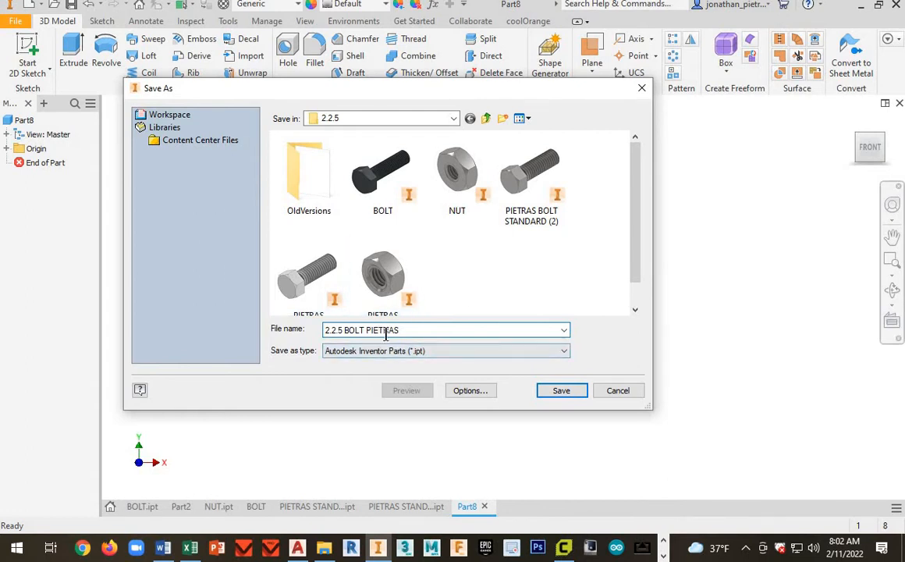
{"action": "left_click", "coordinate": [562, 393]}
{"action": "left_click", "coordinate": [561, 390]}
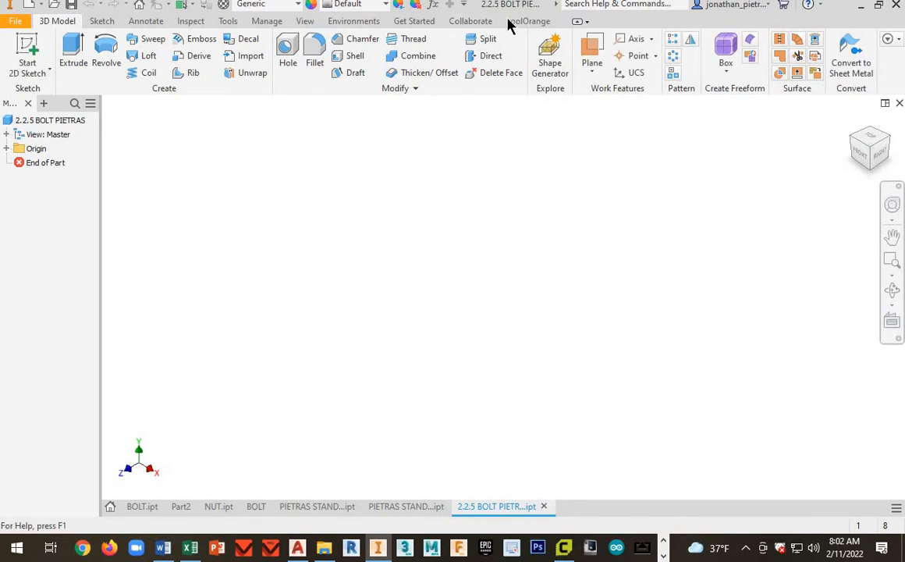
- Sketch a six-sided polygon on the XY Plane, centred on the origin with a vertex about 0.41 in straight above it
{"action": "left_click", "coordinate": [26, 56]}
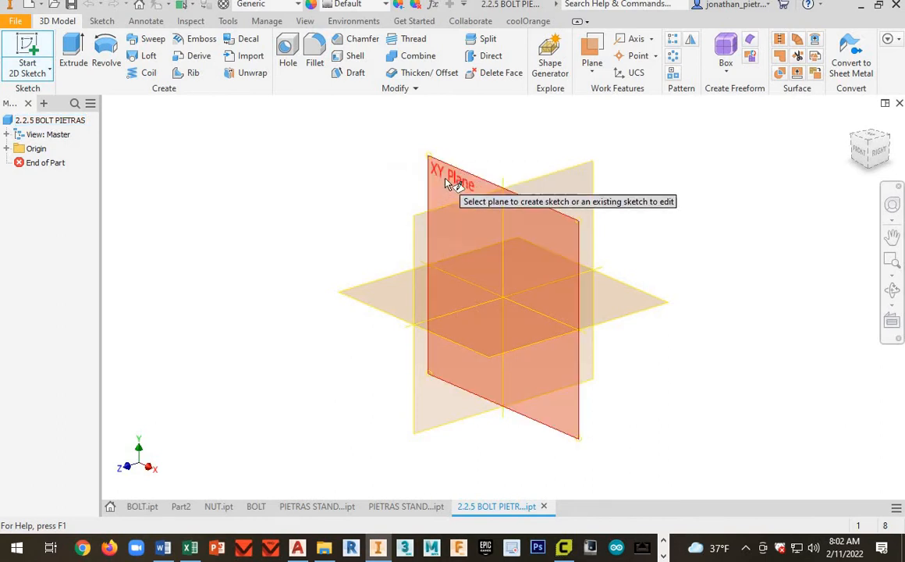
{"action": "left_click", "coordinate": [450, 184]}
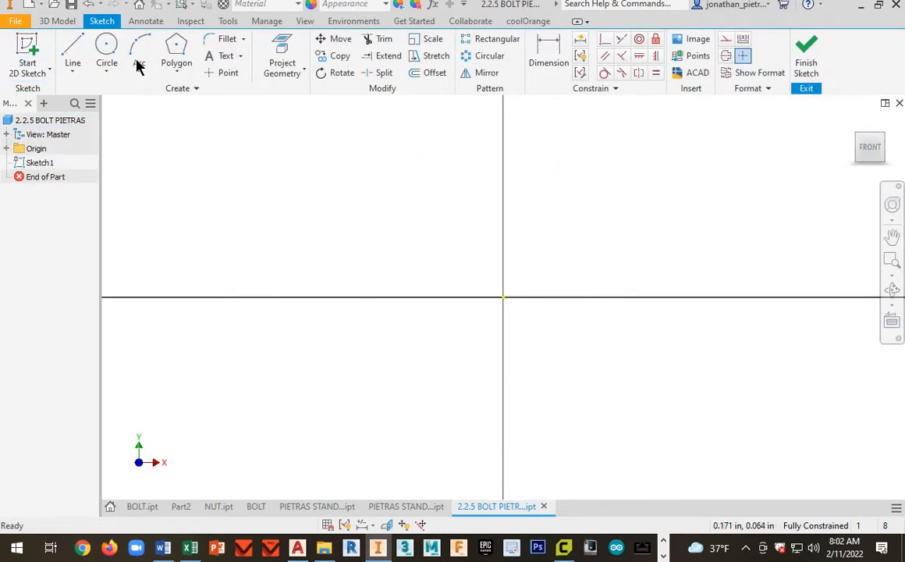
{"action": "left_click", "coordinate": [176, 47]}
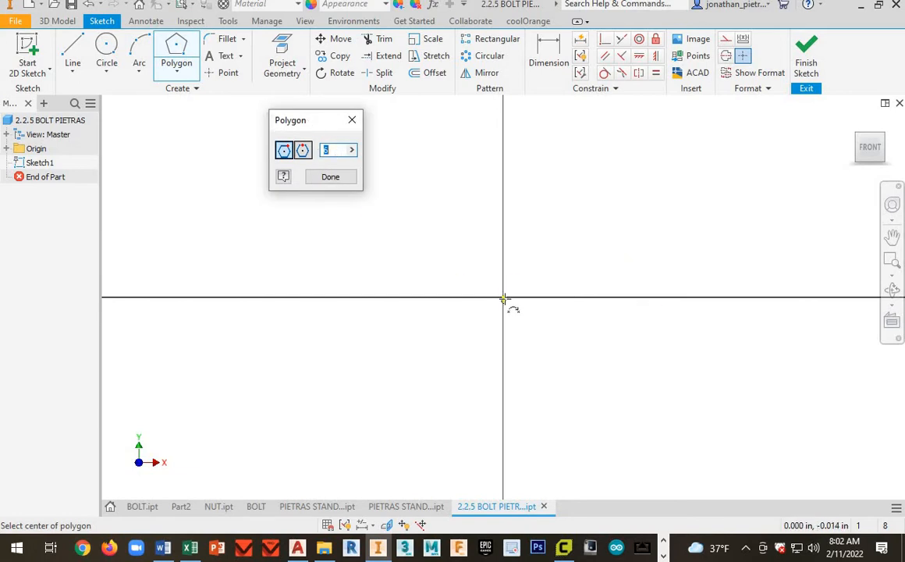
{"action": "left_click", "coordinate": [503, 296]}
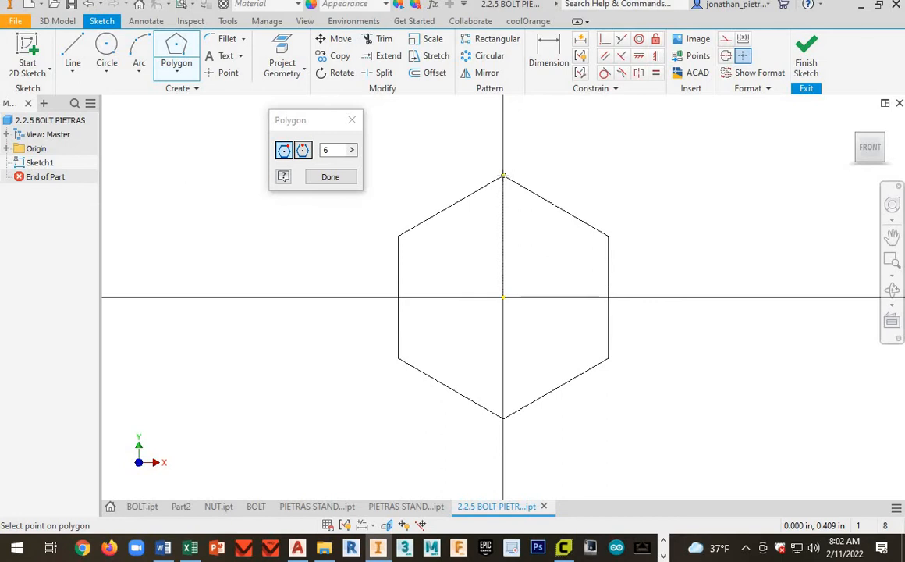
{"action": "left_click", "coordinate": [503, 178]}
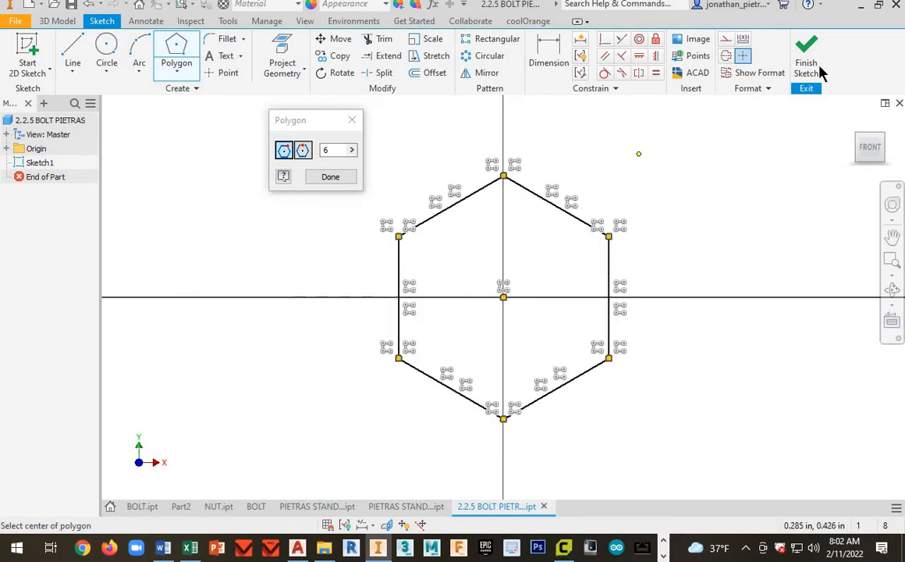
- Dimension the hexagon's width across its two vertical sides as 3/4 in and finish the sketch
{"action": "left_click", "coordinate": [550, 54]}
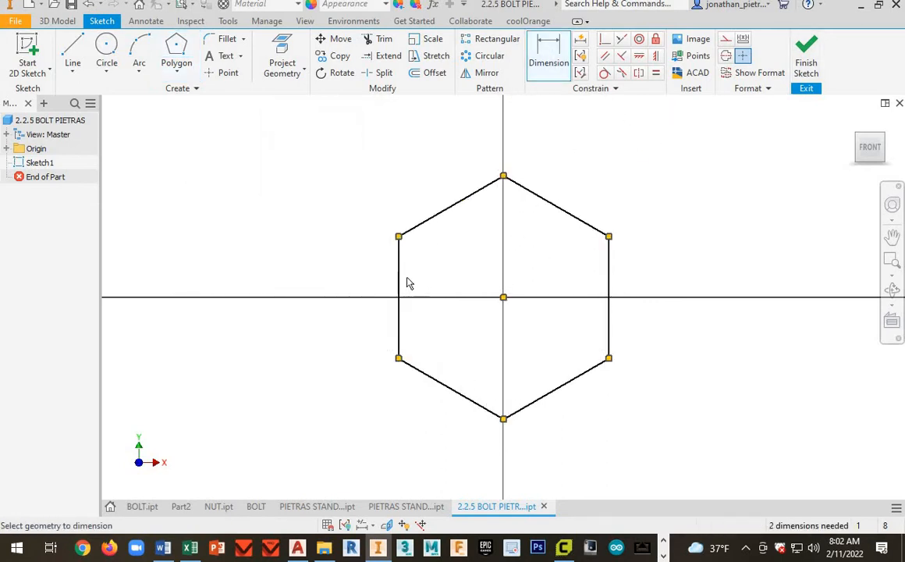
{"action": "left_click", "coordinate": [609, 282]}
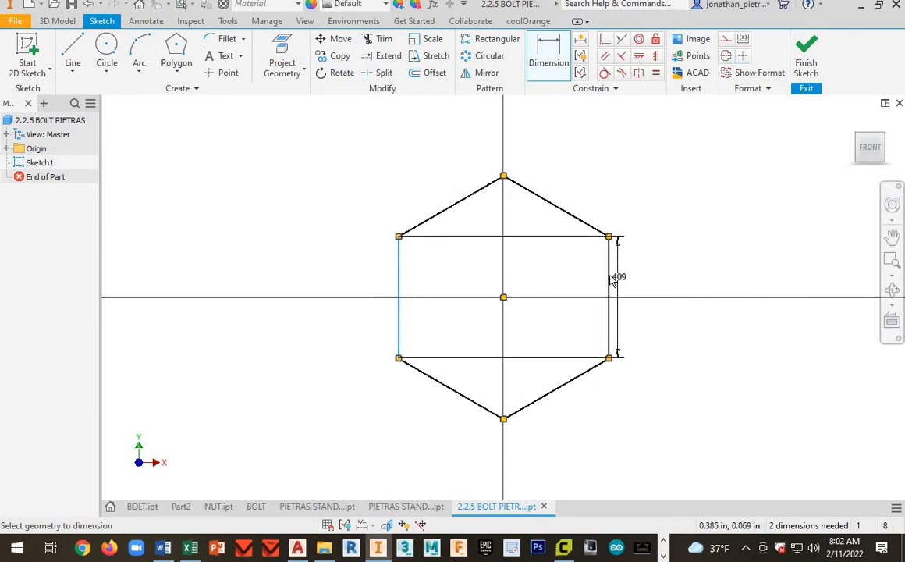
{"action": "left_click", "coordinate": [507, 130]}
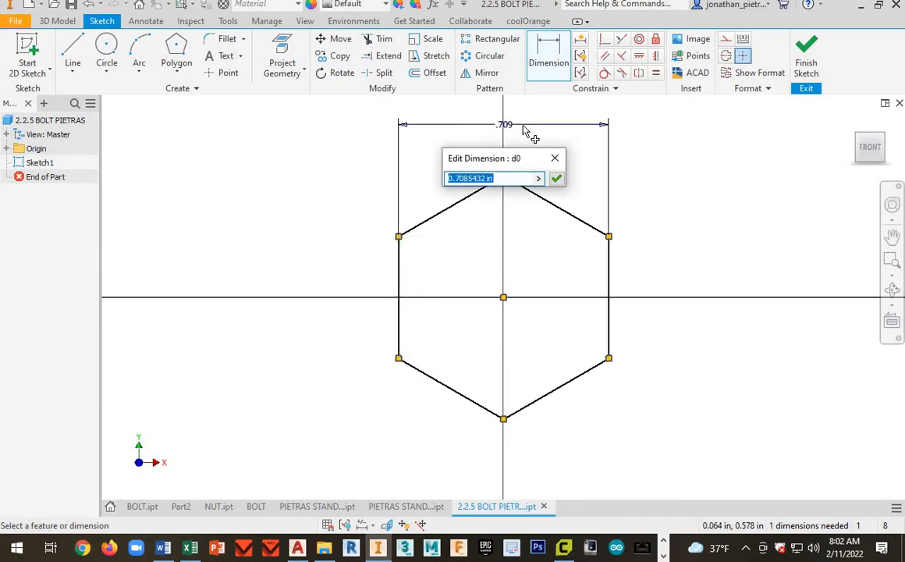
{"action": "type", "text": "3/4"}
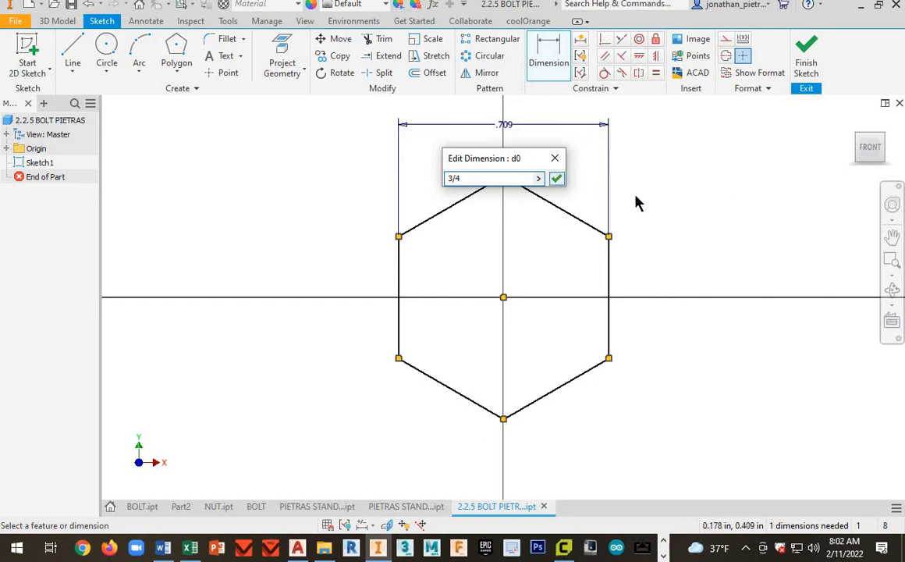
{"action": "key", "text": "Return"}
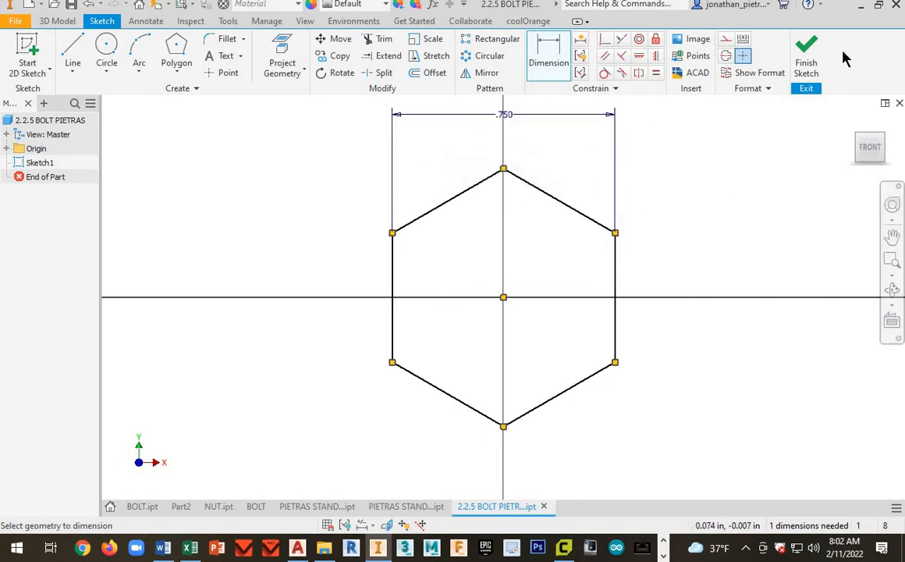
{"action": "left_click", "coordinate": [799, 89]}
- Extrude the hexagon profile 3/8 in to form the bolt head
{"action": "left_click", "coordinate": [70, 56]}
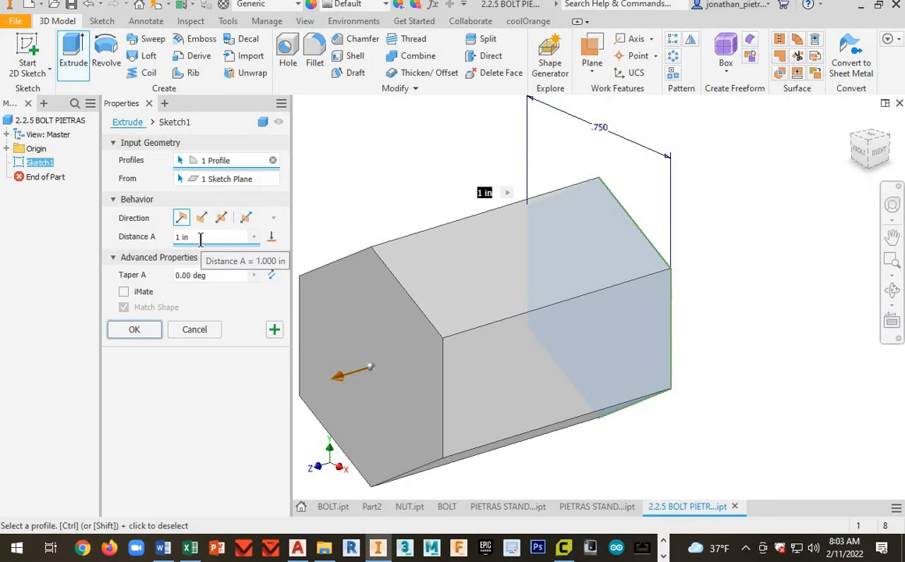
{"action": "type", "text": "3"}
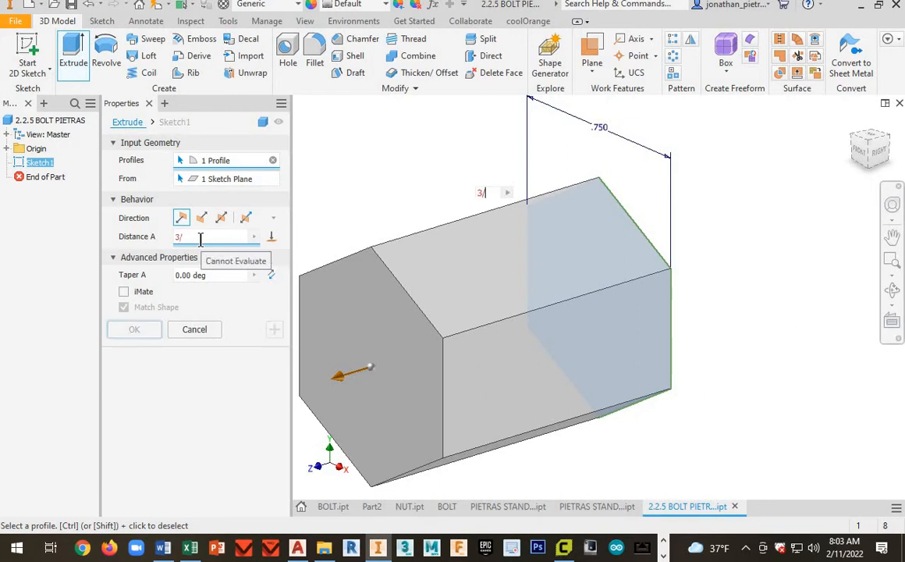
{"action": "type", "text": "/8"}
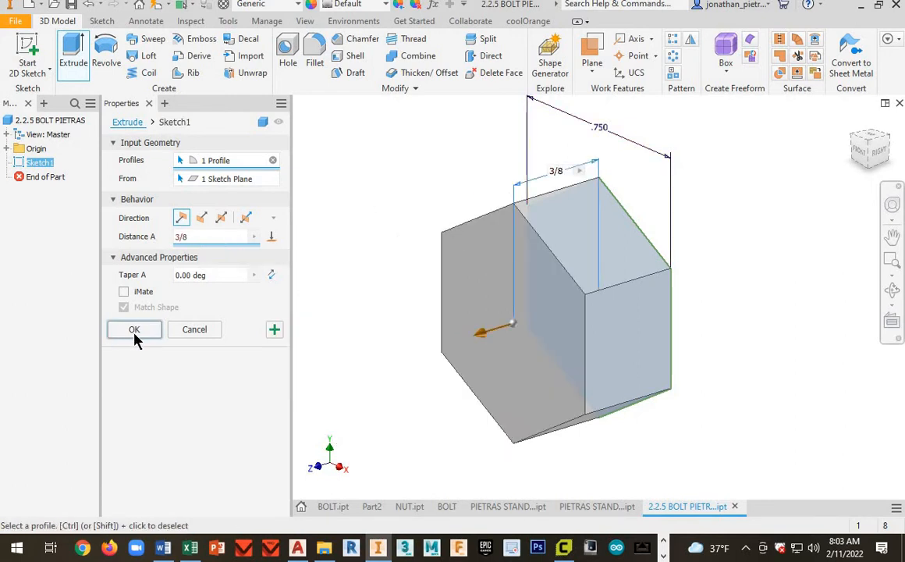
{"action": "left_click", "coordinate": [135, 330]}
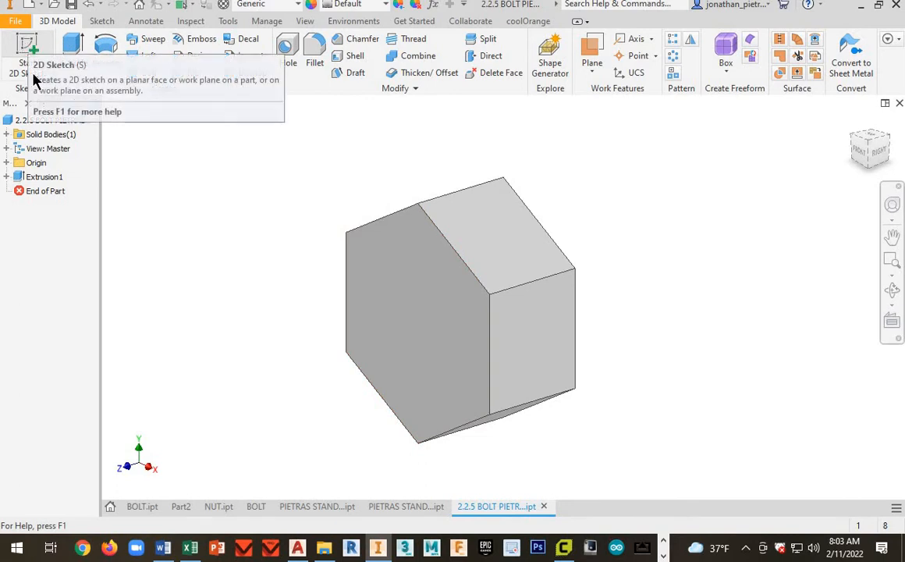
- Sketch a circle on the front hexagonal face, centred on the origin and tangent to the hexagon's edges, and finish the sketch
{"action": "left_click", "coordinate": [28, 47]}
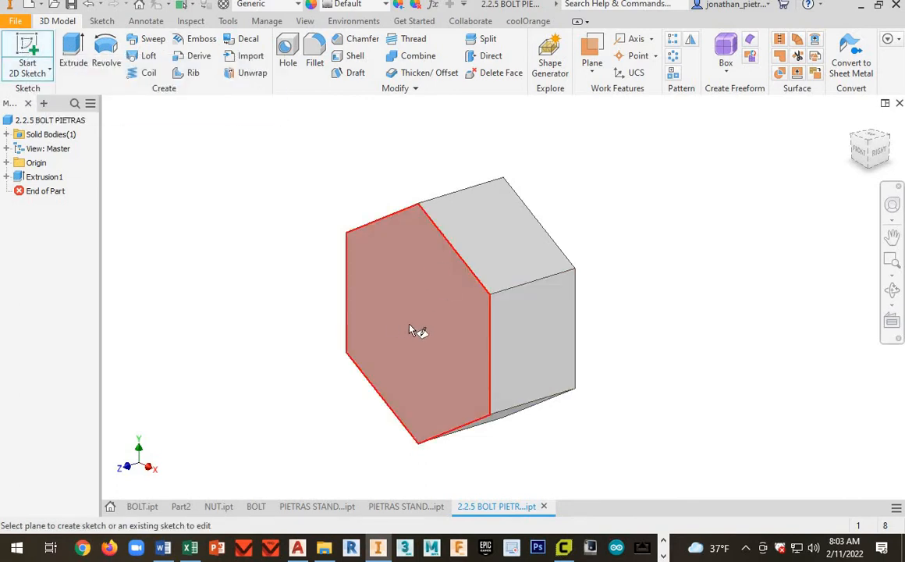
{"action": "left_click", "coordinate": [409, 324]}
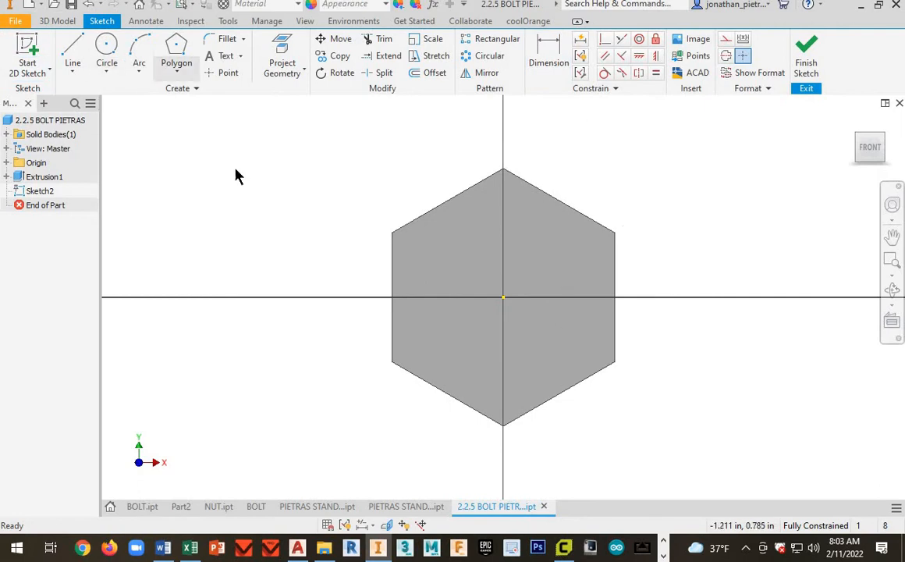
{"action": "left_click", "coordinate": [106, 49]}
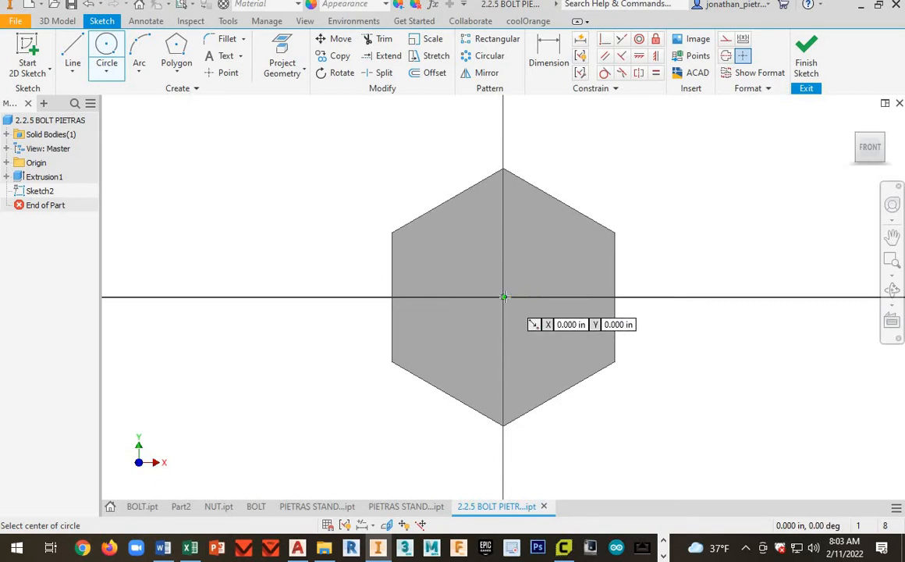
{"action": "left_click", "coordinate": [503, 296]}
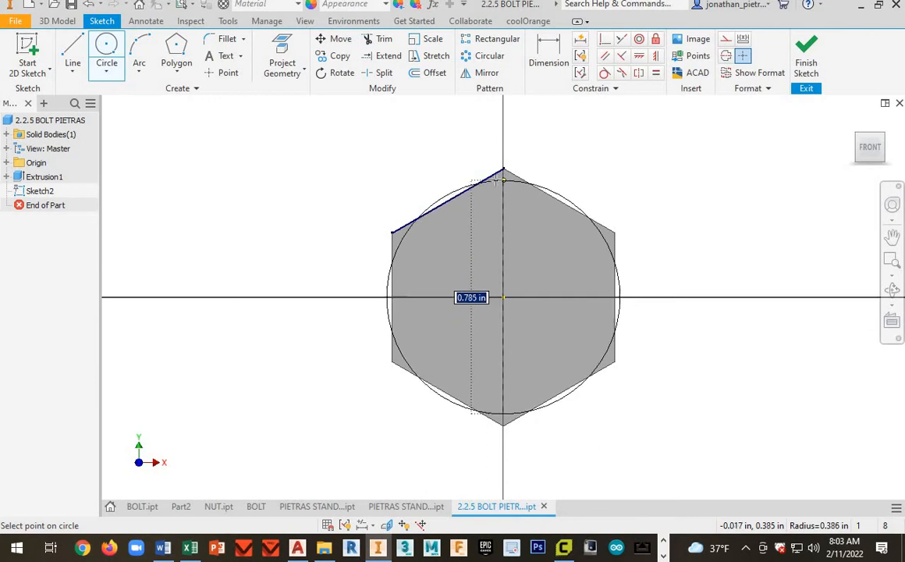
{"action": "left_click", "coordinate": [450, 194]}
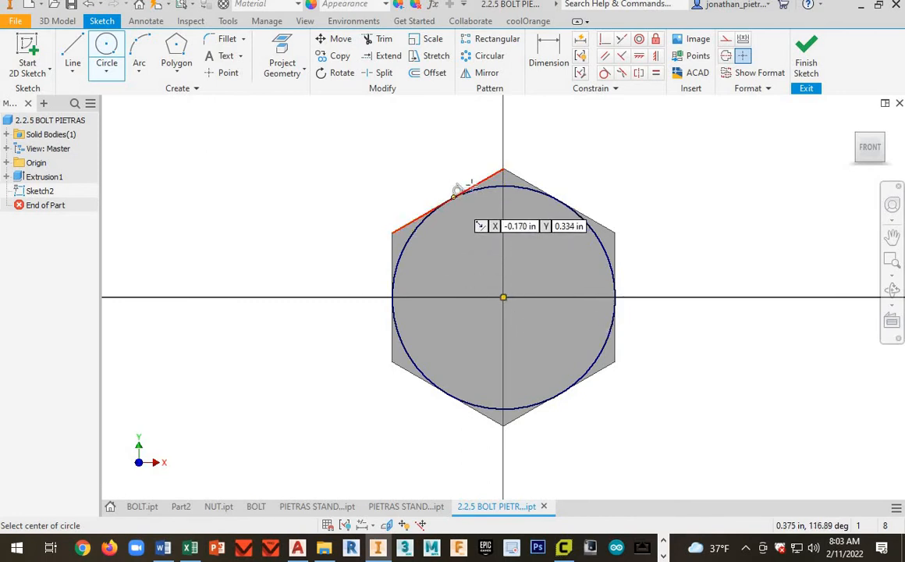
{"action": "left_click", "coordinate": [809, 59]}
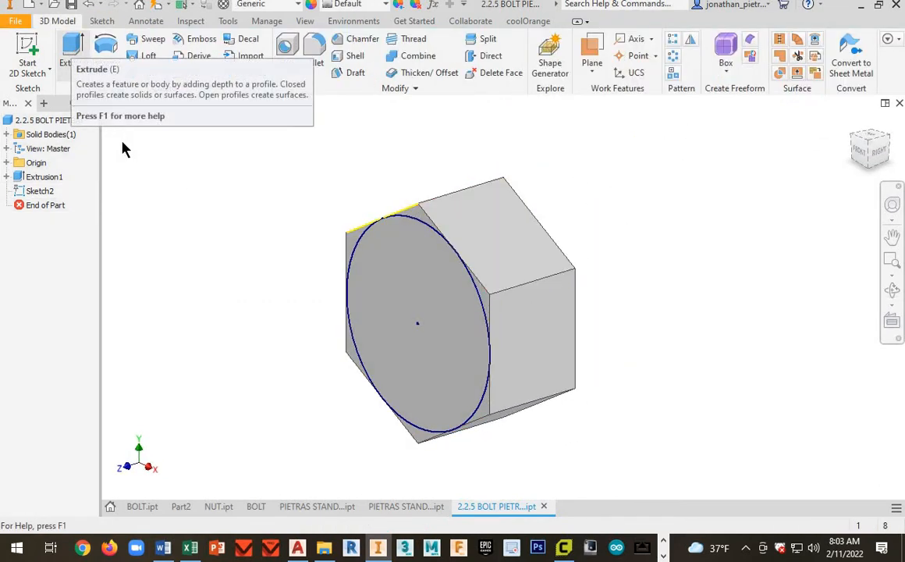
- Extrude the circle 1 in back through the head as an Intersect with a 45-degree taper to chamfer the hex corners
{"action": "left_click", "coordinate": [74, 49]}
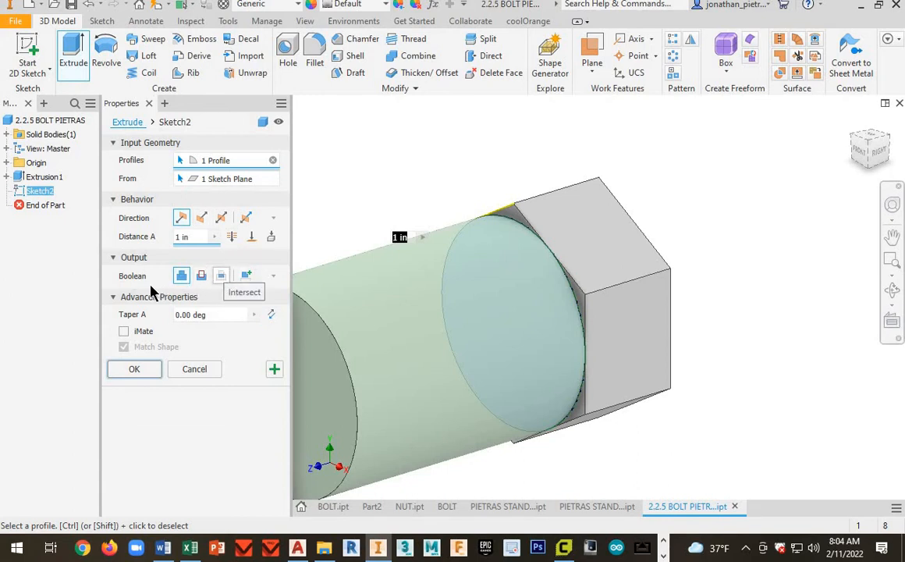
{"action": "left_click", "coordinate": [223, 276]}
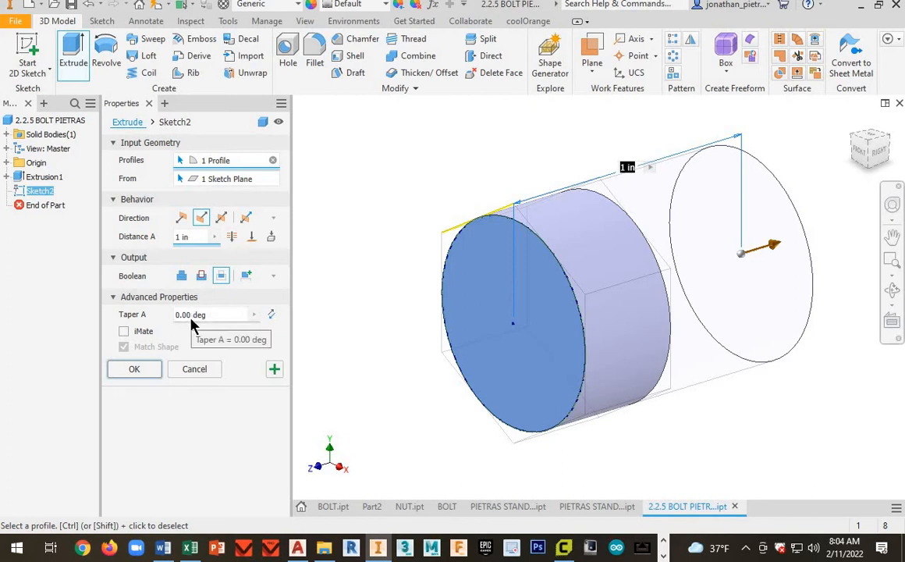
{"action": "left_click", "coordinate": [189, 317]}
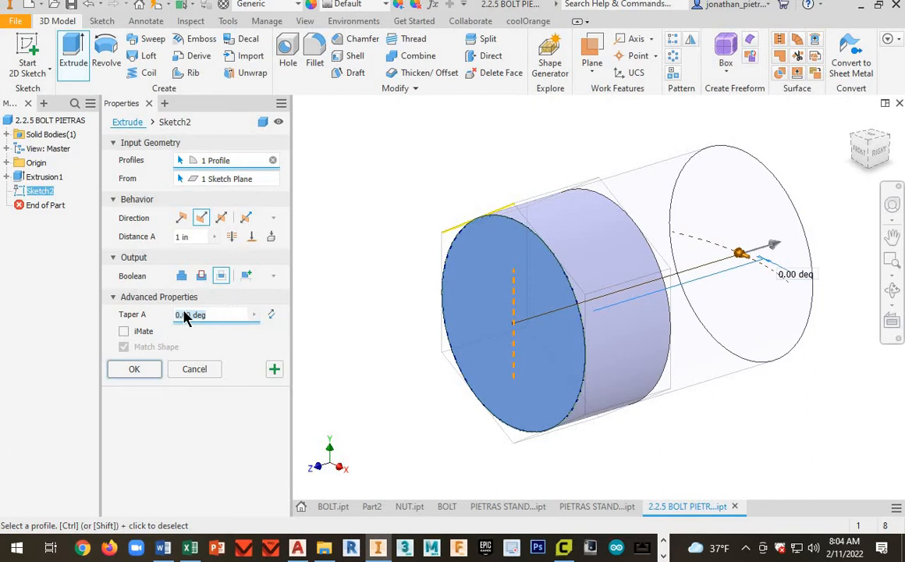
{"action": "type", "text": "45"}
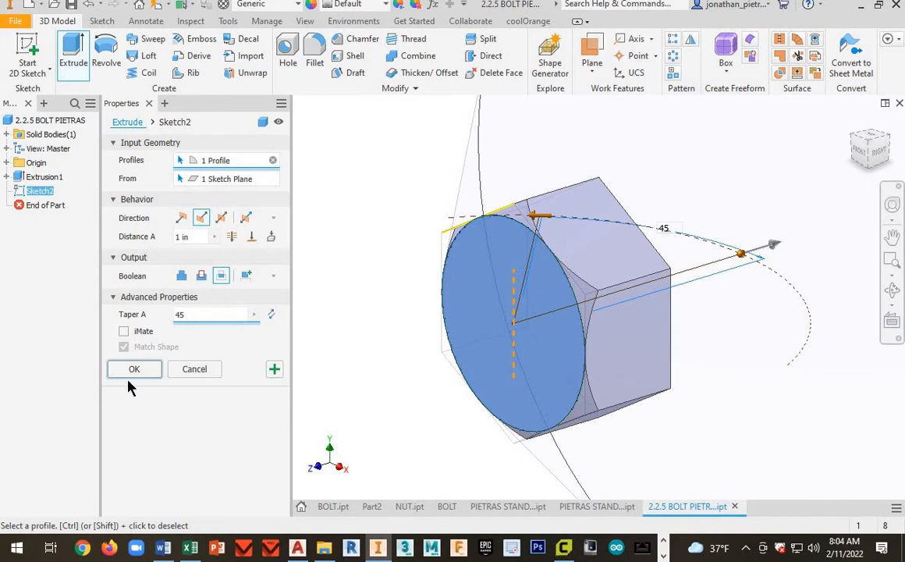
{"action": "key", "text": "Return"}
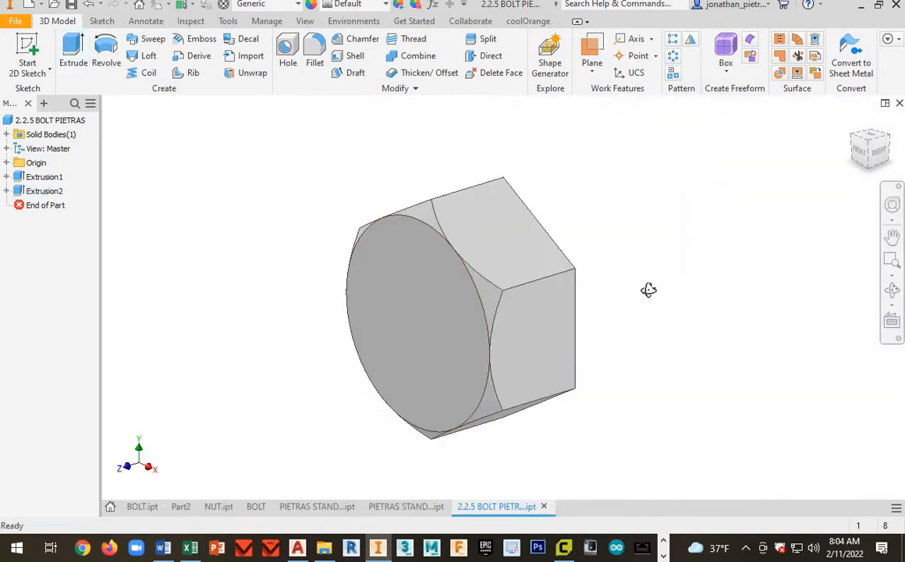
- Sketch a 1/2 in diameter circle centred on the origin on the head's flat, unchamfered hexagonal face and finish the sketch
{"action": "middle_click_drag", "start_coordinate": [649, 289], "coordinate": [89, 60], "text": "shift"}
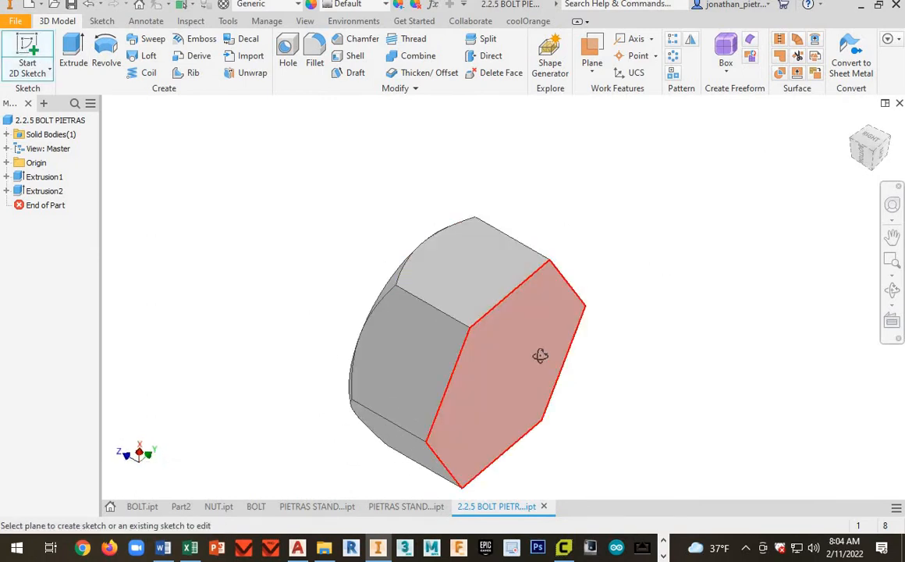
{"action": "mouse_move", "coordinate": [540, 356]}
{"action": "middle_mouse_down", "text": "shift"}
{"action": "mouse_move", "coordinate": [572, 335]}
{"action": "mouse_move", "coordinate": [545, 368]}
{"action": "mouse_move", "coordinate": [480, 323]}
{"action": "middle_mouse_up", "text": "shift"}
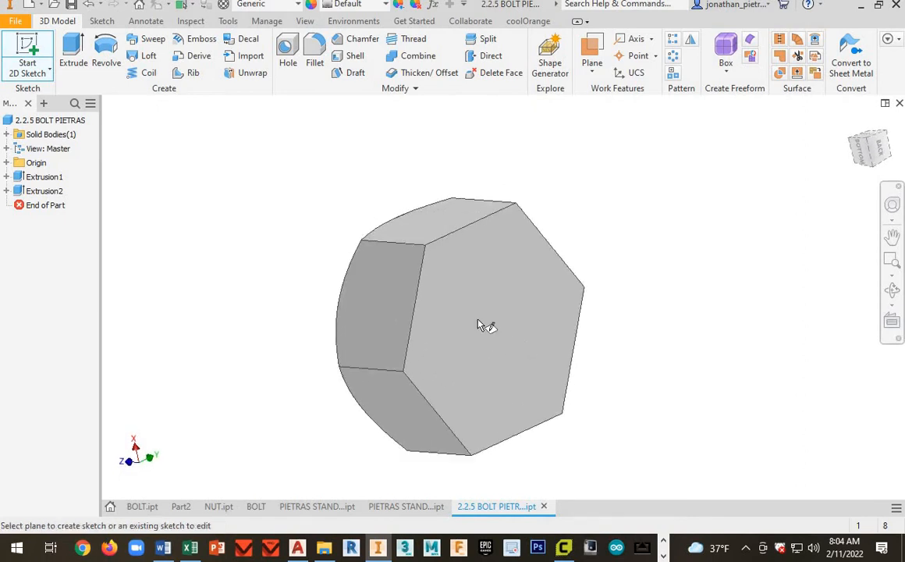
{"action": "left_click", "coordinate": [535, 329]}
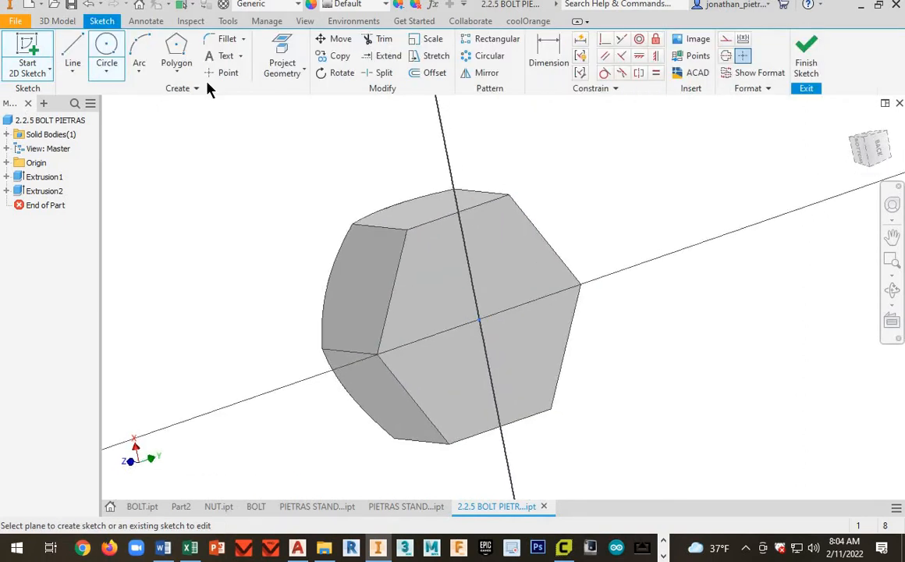
{"action": "left_click", "coordinate": [106, 47]}
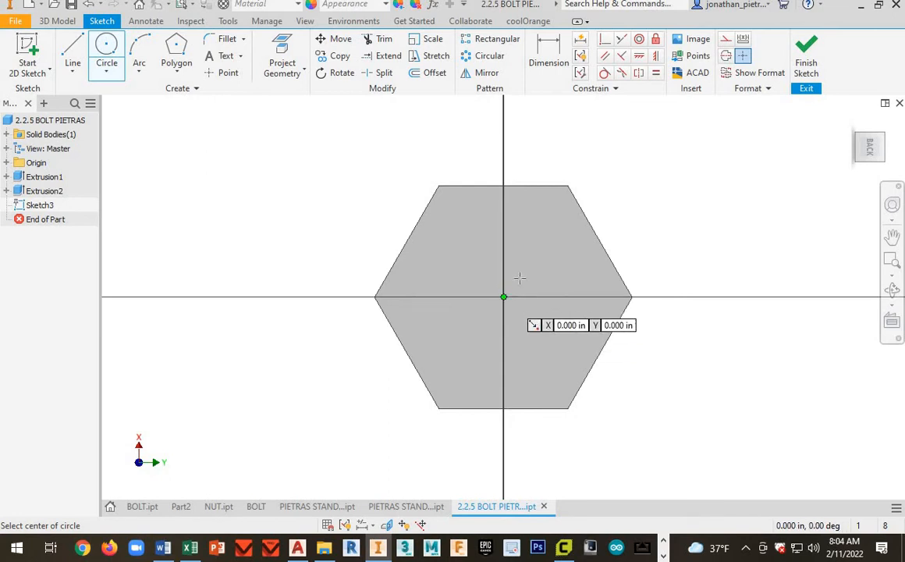
{"action": "left_click", "coordinate": [503, 296]}
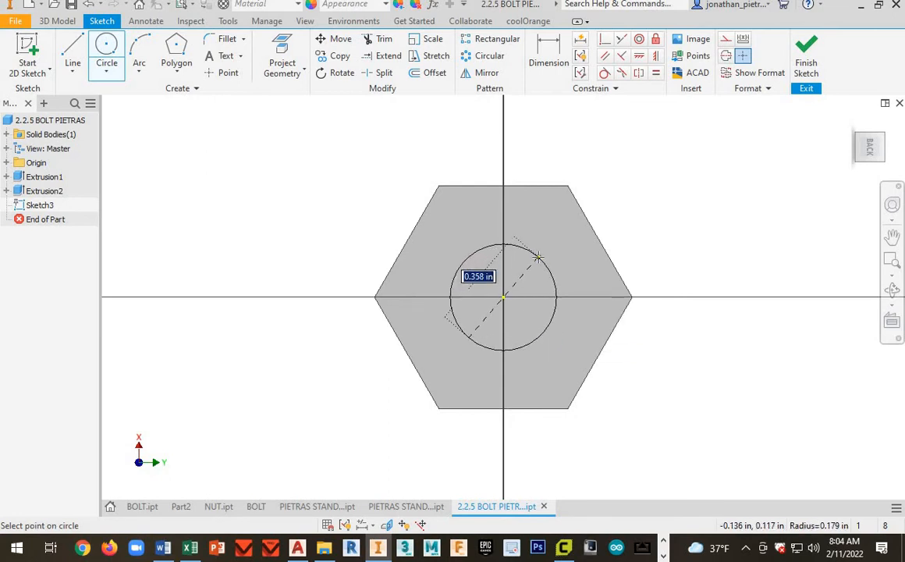
{"action": "type", "text": "1/2"}
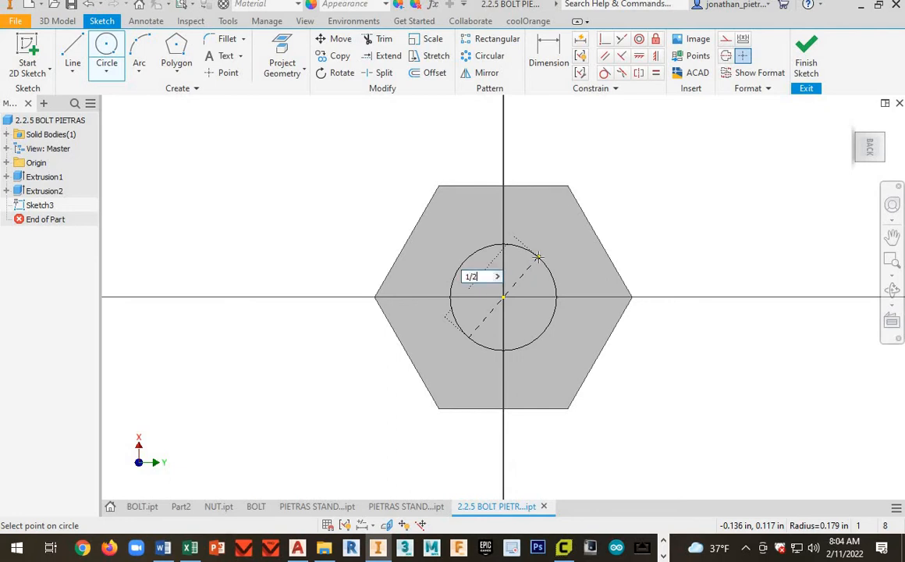
{"action": "key", "text": "Return"}
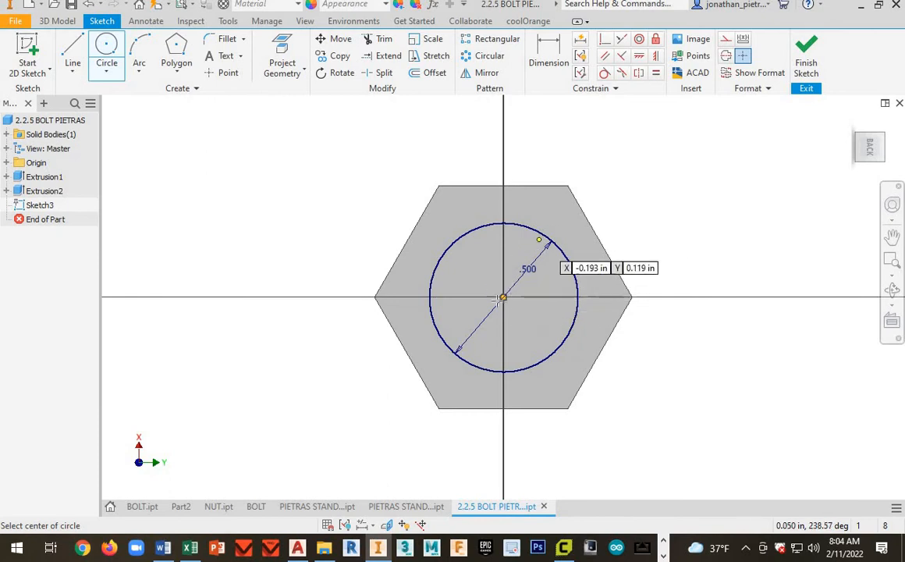
{"action": "left_click", "coordinate": [806, 56]}
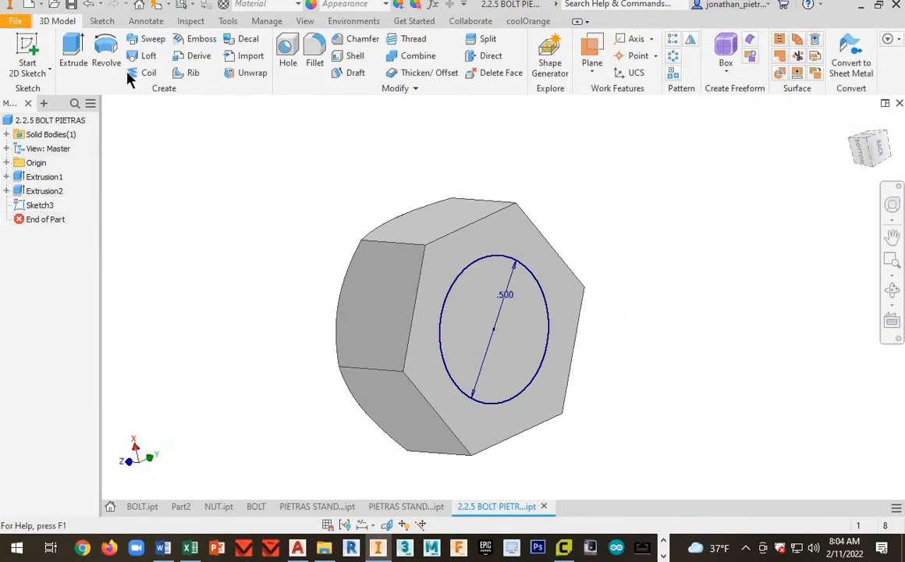
- Extrude the circle 1.5 in outward from the head, joined to it, to form the bolt shank
{"action": "left_click", "coordinate": [73, 48]}
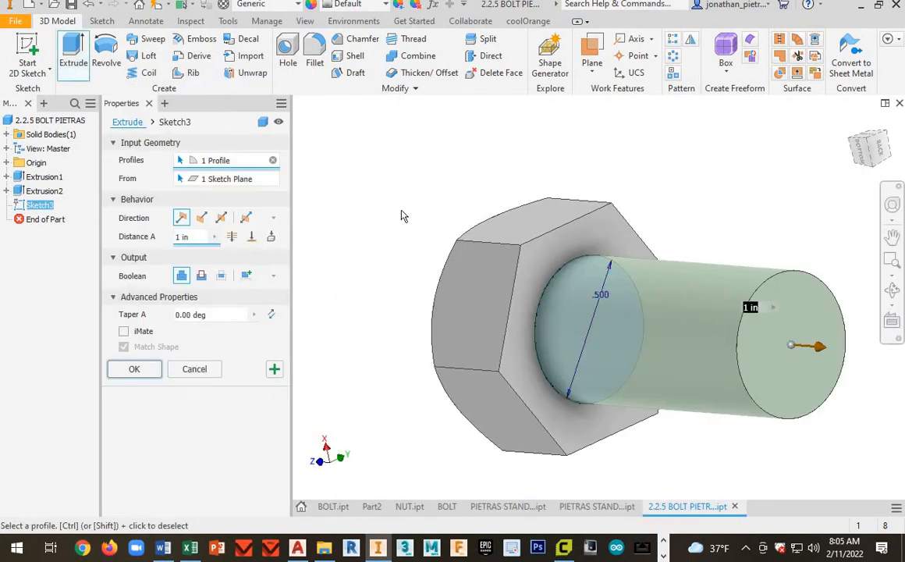
{"action": "type", "text": "1.5"}
{"action": "left_click", "coordinate": [135, 367]}
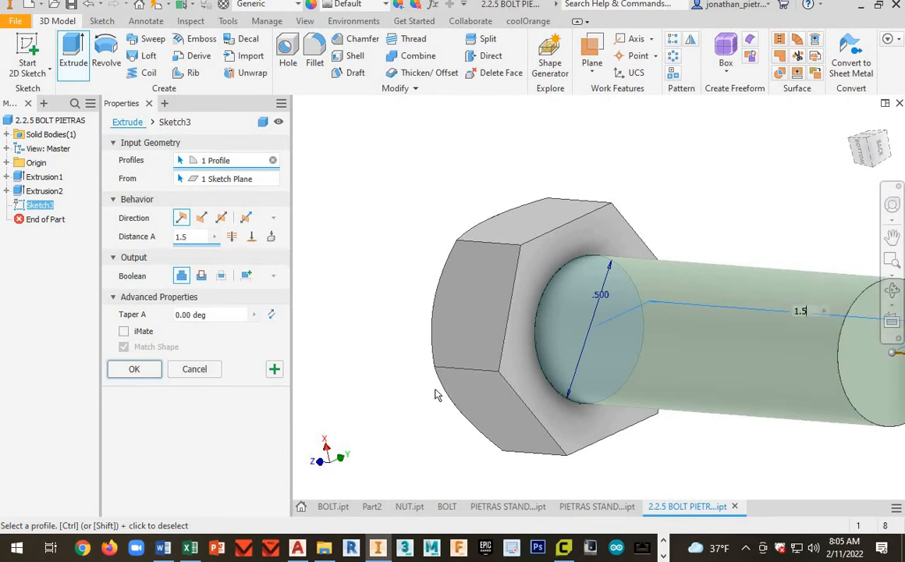
{"action": "middle_click_drag", "start_coordinate": [372, 210], "coordinate": [221, 195]}
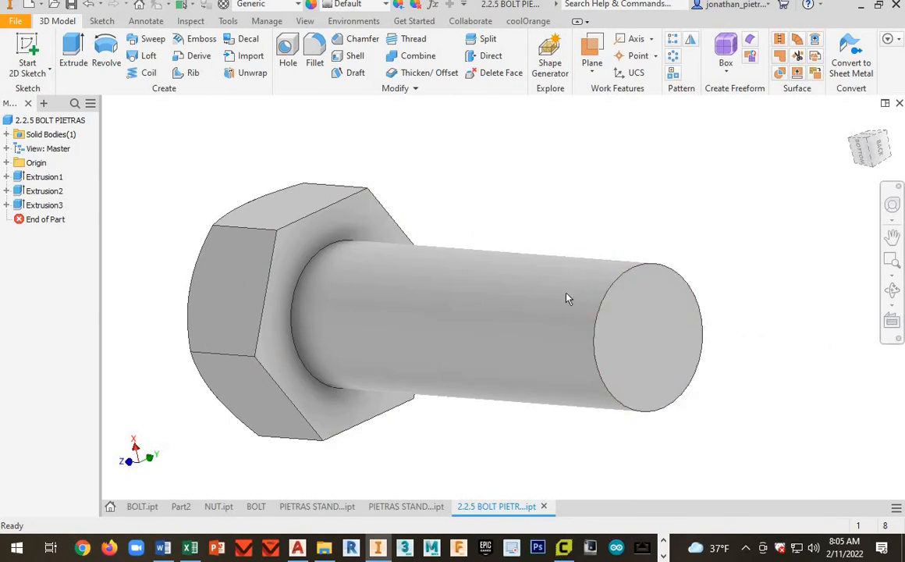
- Chamfer the circular edge at the free end of the shank with a 1/32 in distance
{"action": "left_click", "coordinate": [356, 41]}
{"action": "left_click", "coordinate": [248, 152]}
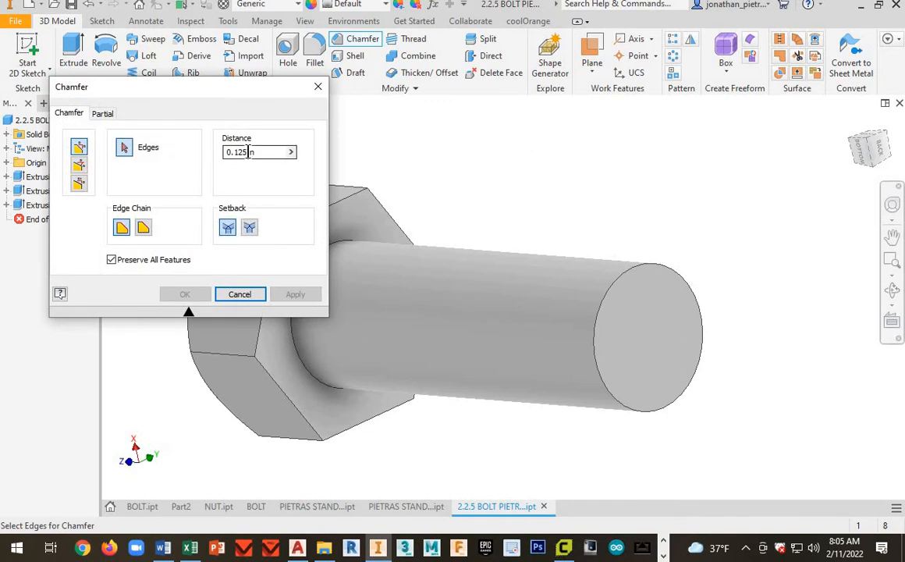
{"action": "type", "text": "1/"}
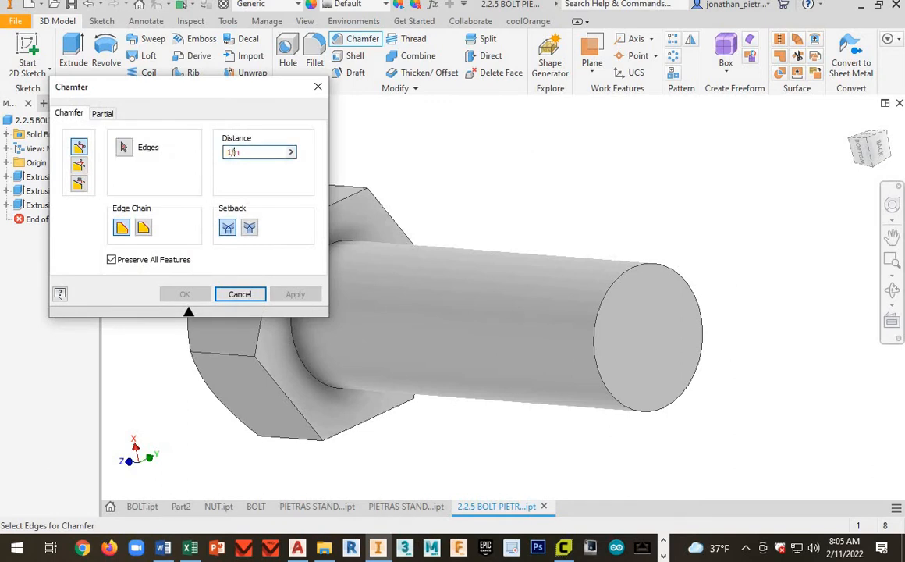
{"action": "type", "text": "32"}
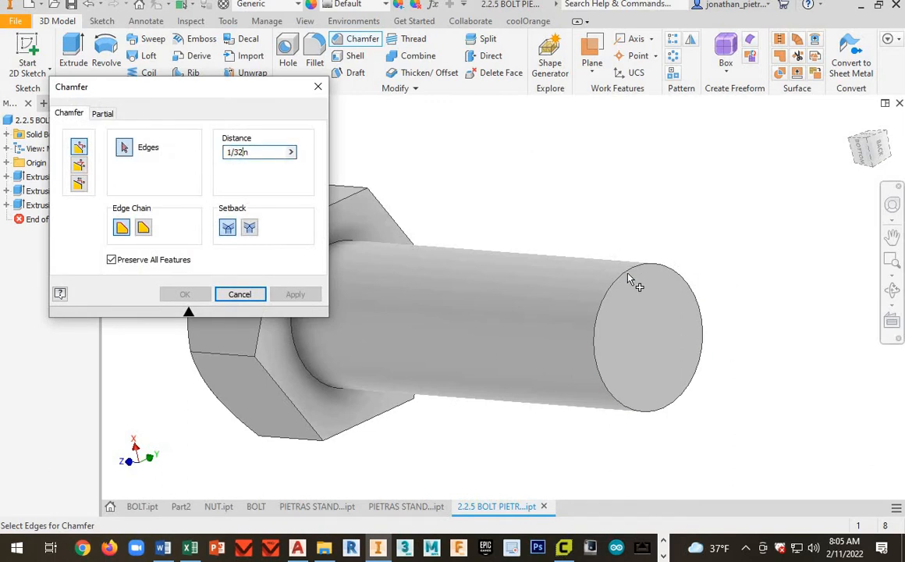
{"action": "left_click", "coordinate": [631, 275]}
{"action": "left_click", "coordinate": [599, 308]}
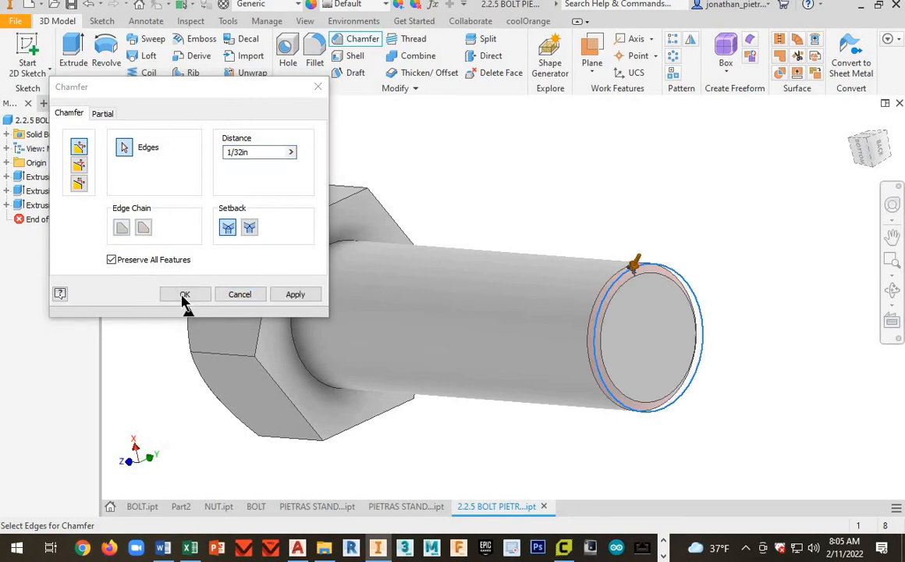
{"action": "left_click", "coordinate": [184, 294]}
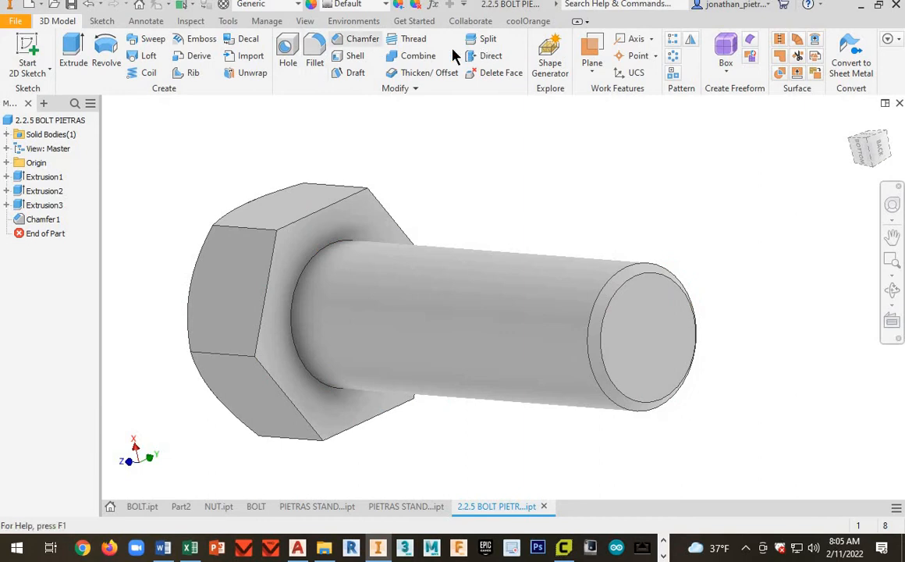
- Fillet the edge where the shank meets the hex head with a 1/32 in radius
{"action": "left_click", "coordinate": [312, 57]}
{"action": "middle_click_drag", "start_coordinate": [622, 216], "coordinate": [827, 232]}
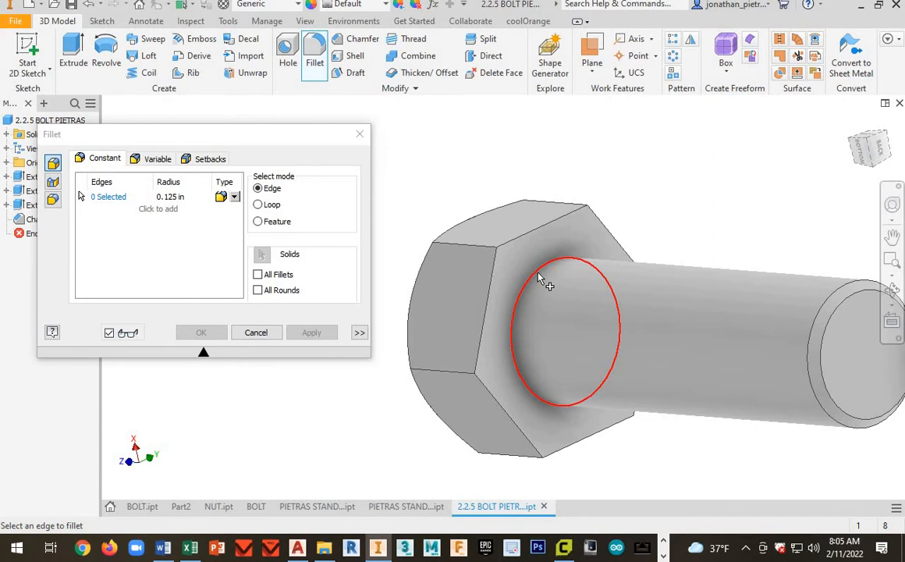
{"action": "left_click", "coordinate": [166, 197]}
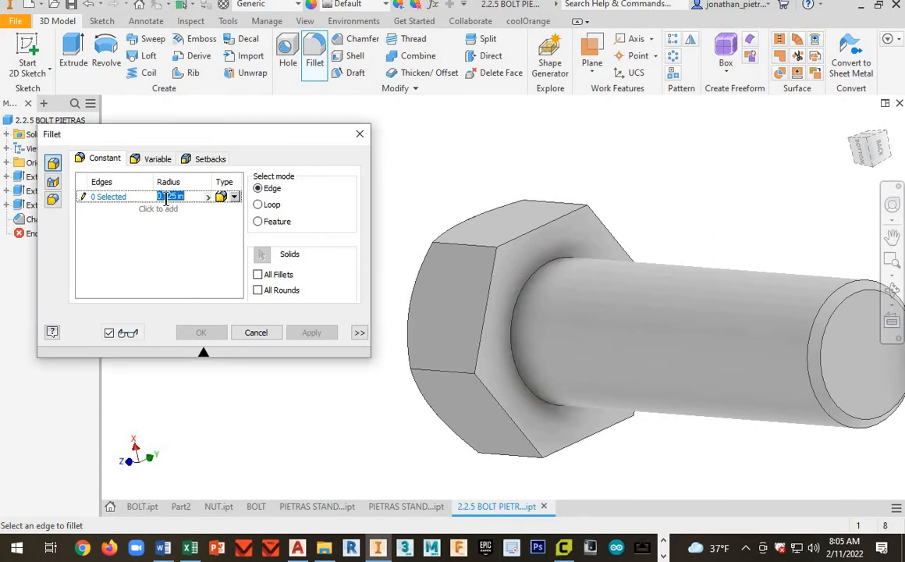
{"action": "type", "text": "1/32"}
{"action": "left_click", "coordinate": [590, 400]}
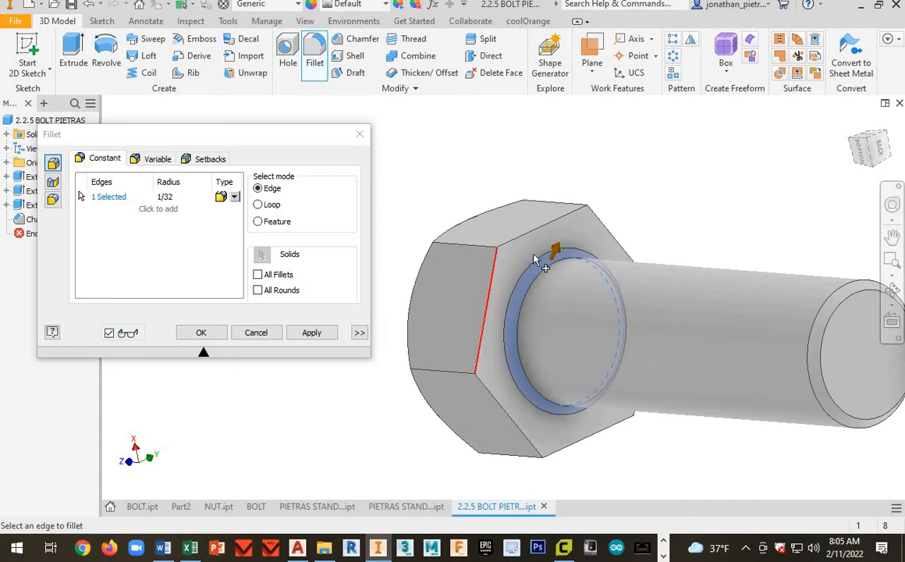
{"action": "left_click", "coordinate": [200, 336]}
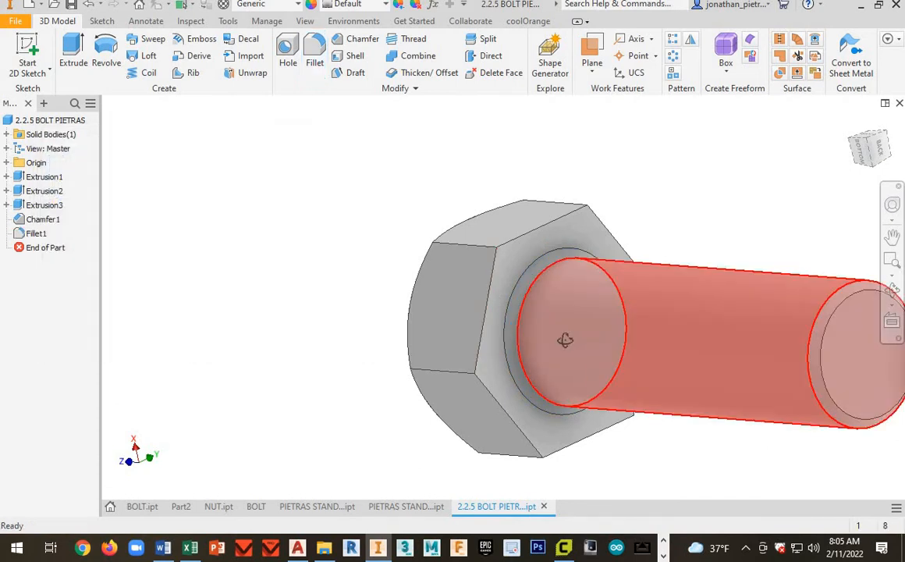
- Add a full-depth 1/2-13 UNC class 2A thread, of the ANSI Unified Screw Threads type, to the shank's cylindrical face
{"action": "middle_click_drag", "start_coordinate": [566, 340], "coordinate": [482, 306], "text": "shift"}
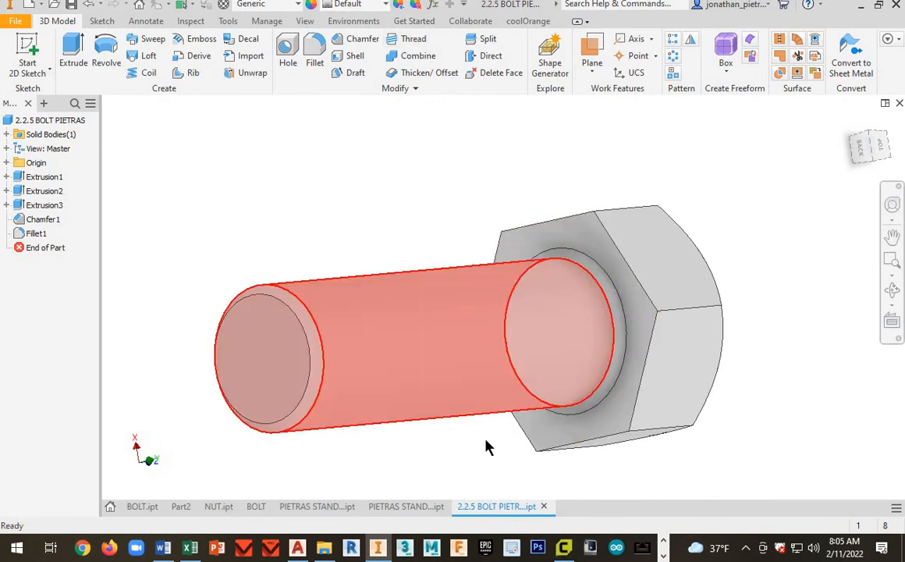
{"action": "left_click", "coordinate": [347, 511]}
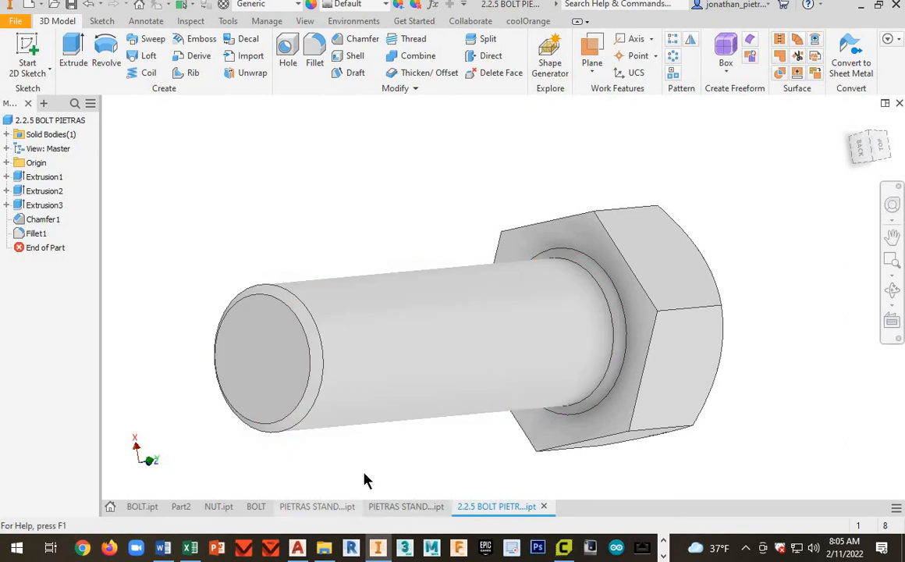
{"action": "left_click", "coordinate": [538, 507]}
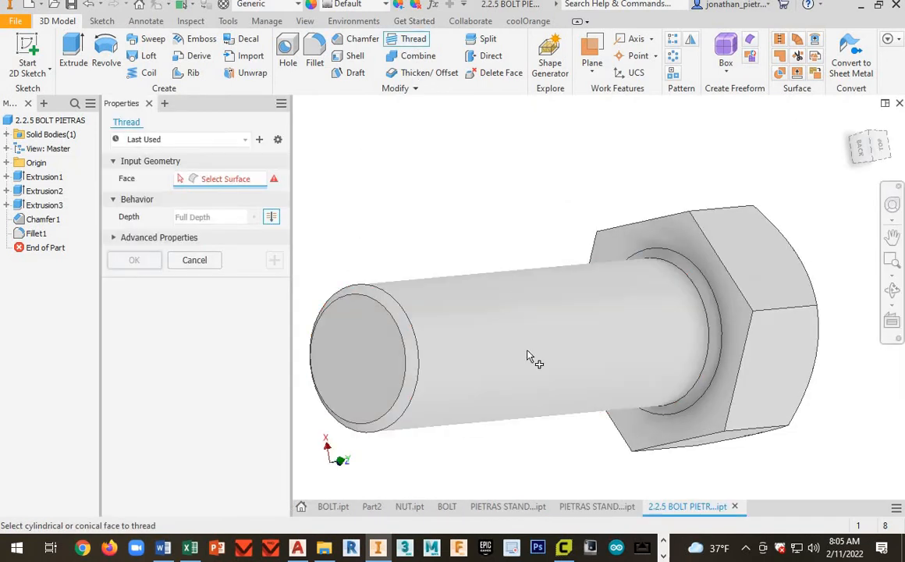
{"action": "left_click", "coordinate": [367, 318]}
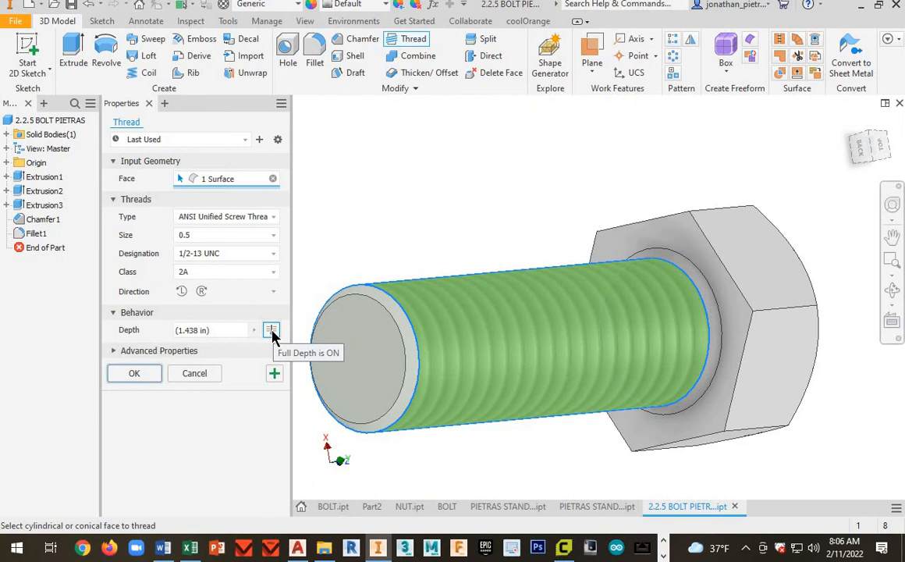
{"action": "left_click", "coordinate": [134, 373]}
{"action": "middle_click_drag", "start_coordinate": [505, 350], "coordinate": [335, 202], "text": "shift"}
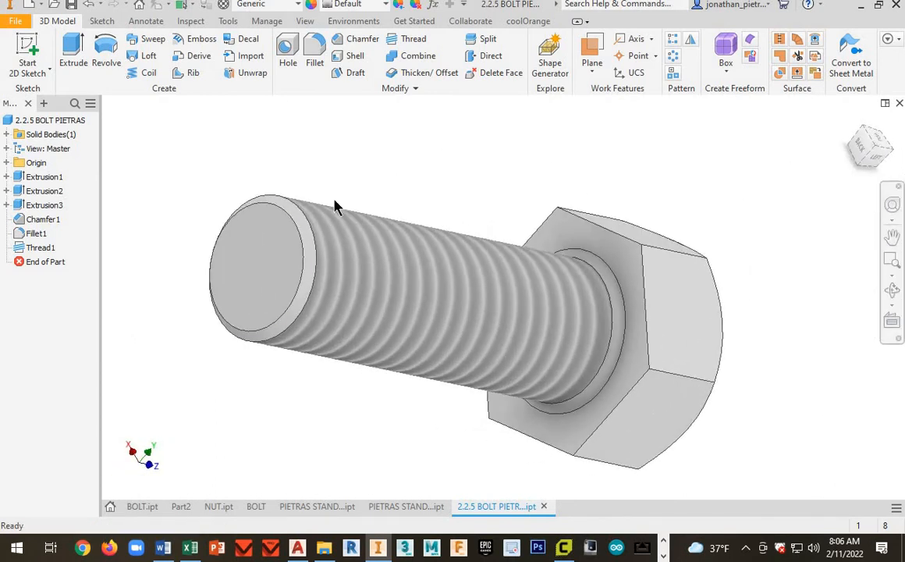
- Convert the shank's thread feature into real modelled thread geometry with threadModeler, using a 0.10% pitch offset
{"action": "left_click", "coordinate": [531, 23]}
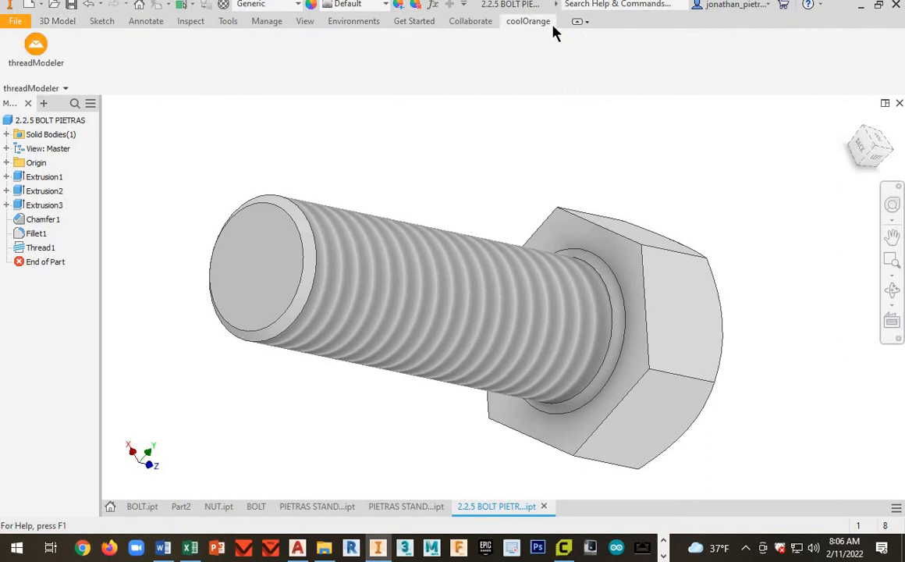
{"action": "left_click", "coordinate": [42, 55]}
{"action": "left_click_drag", "start_coordinate": [250, 107], "coordinate": [190, 43]}
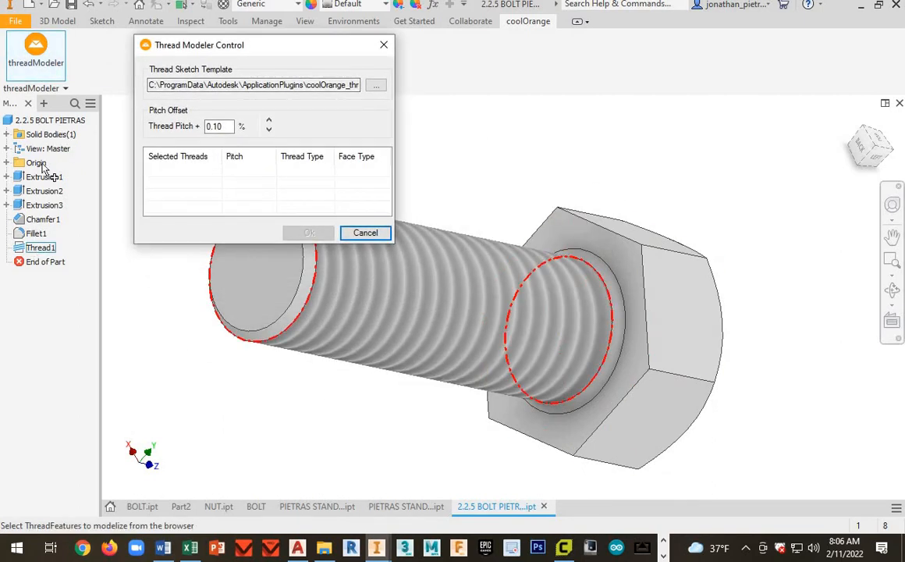
{"action": "left_click", "coordinate": [41, 250]}
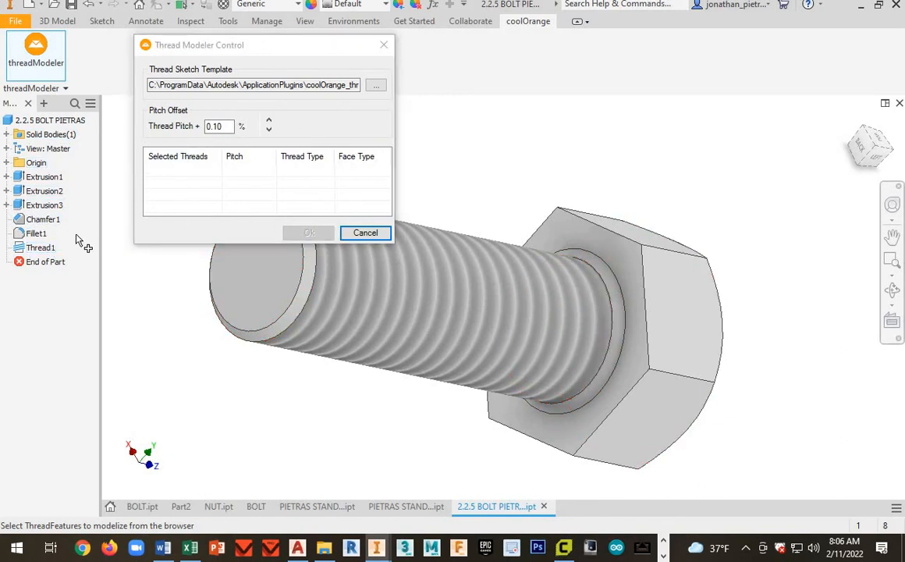
{"action": "left_click", "coordinate": [37, 248]}
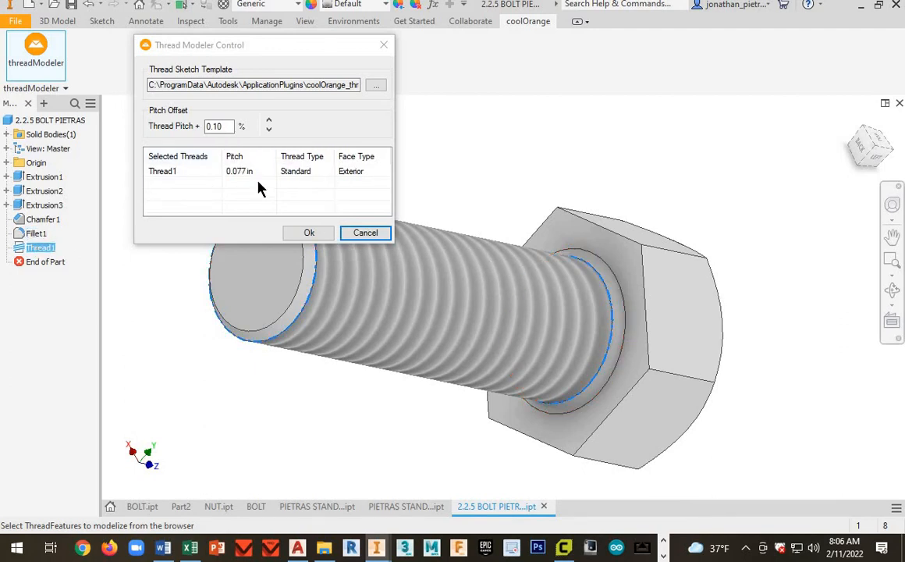
{"action": "left_click", "coordinate": [320, 236]}
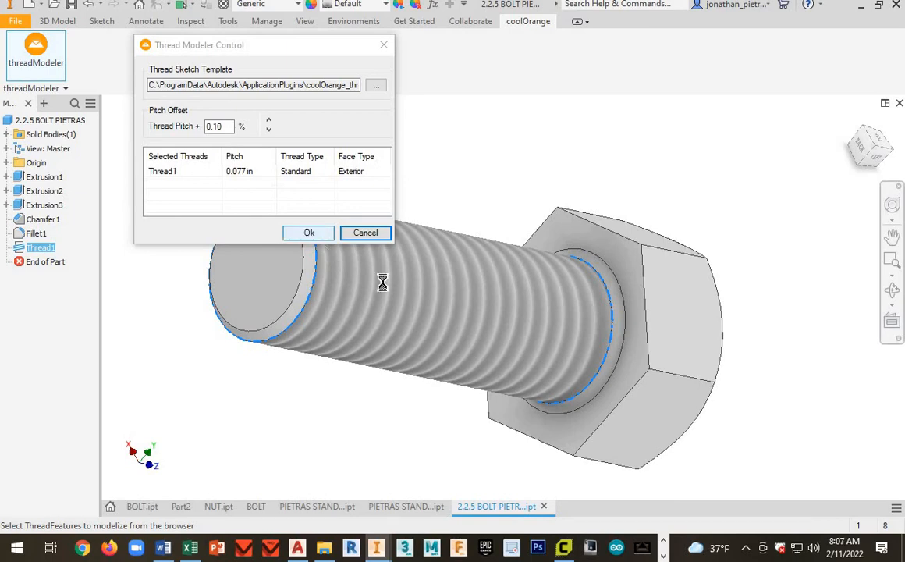
{"action": "middle_click_drag", "start_coordinate": [442, 324], "coordinate": [618, 319], "text": "shift"}
{"action": "middle_click_drag", "start_coordinate": [539, 304], "coordinate": [428, 320]}
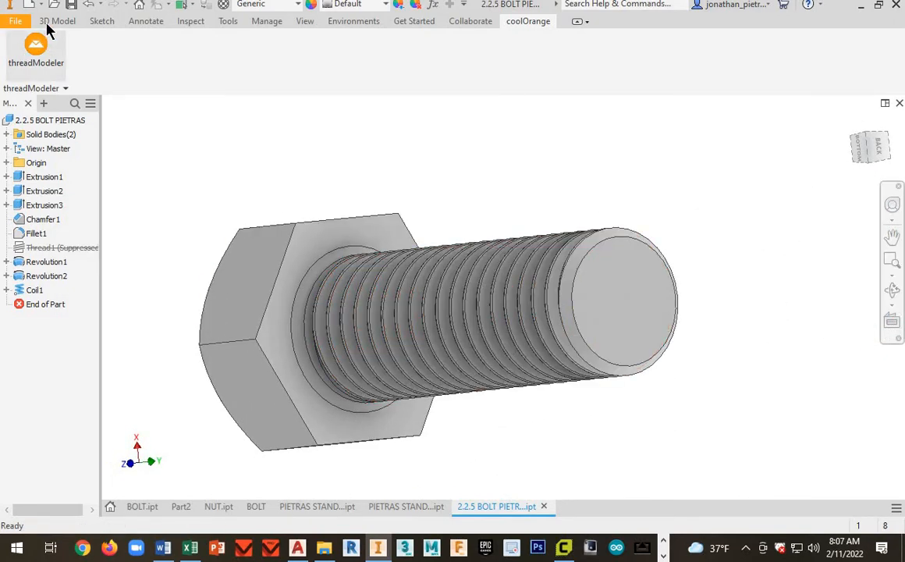
- Open the bolt part's iProperties and choose Stainless Steel as its physical material
{"action": "left_click", "coordinate": [58, 22]}
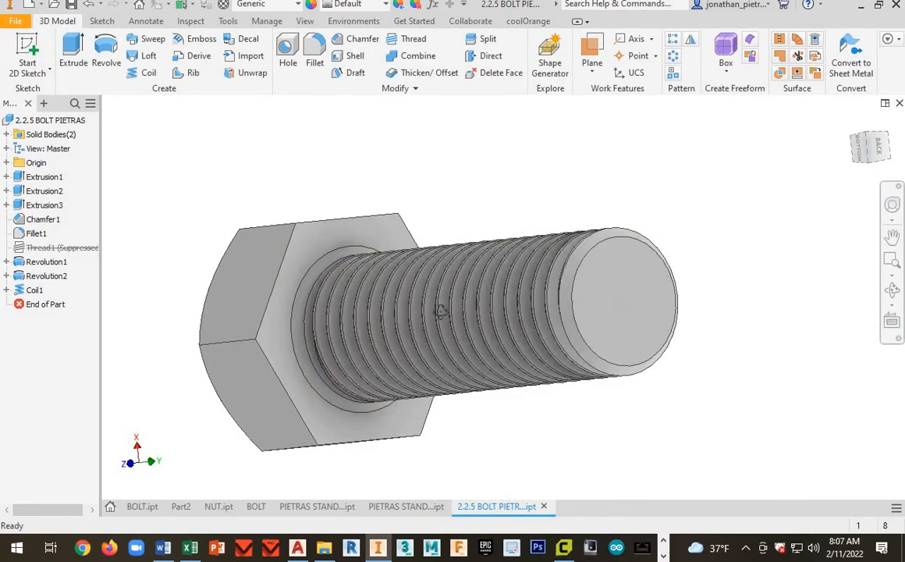
{"action": "middle_click_drag", "start_coordinate": [440, 311], "coordinate": [414, 306], "text": "shift"}
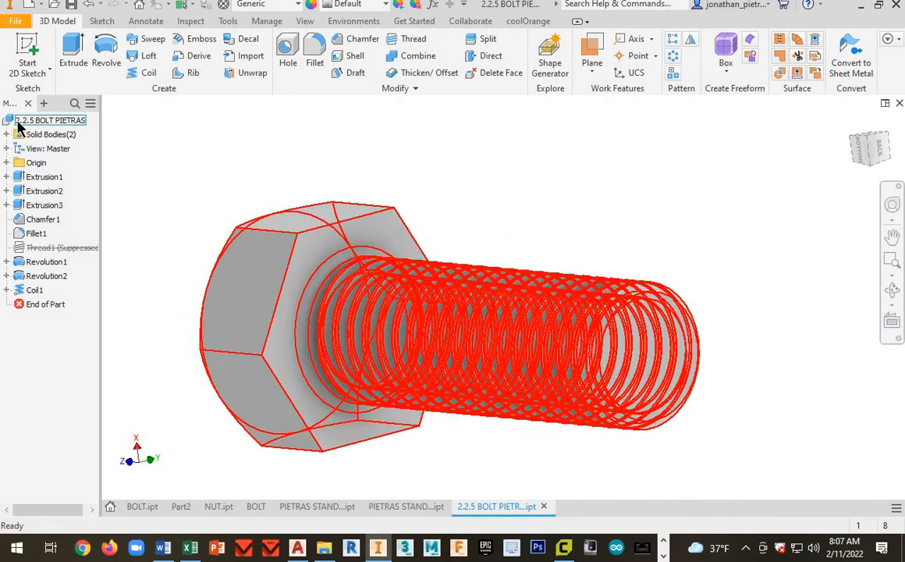
{"action": "right_click", "coordinate": [28, 123]}
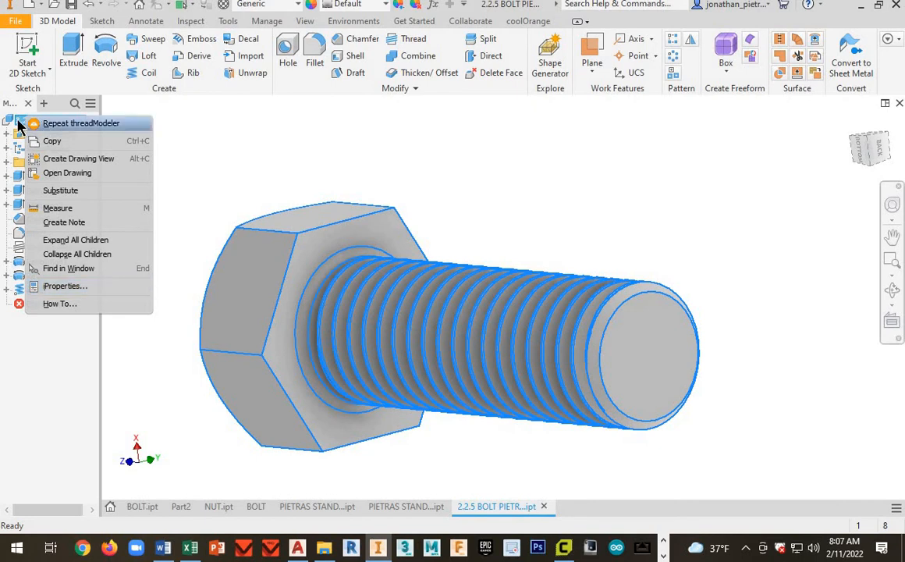
{"action": "left_click", "coordinate": [76, 287]}
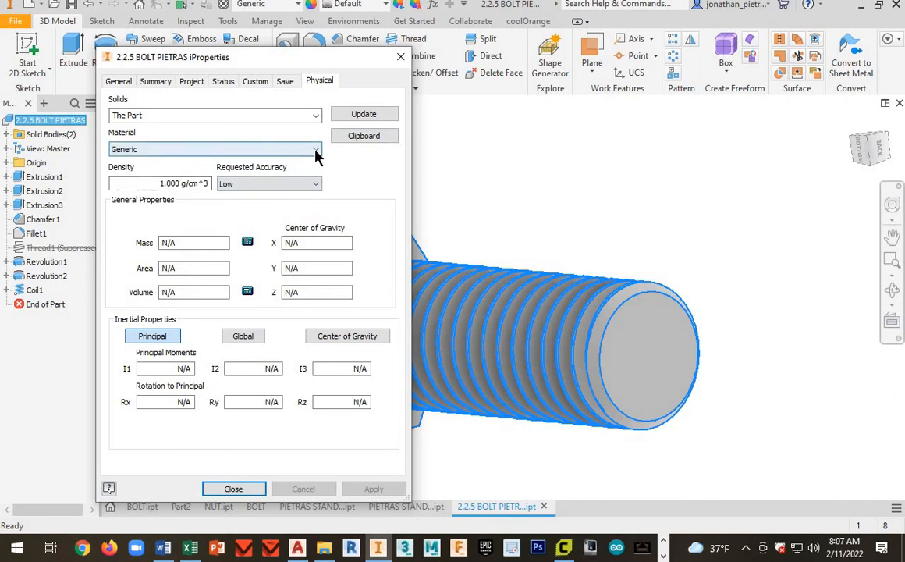
{"action": "left_click", "coordinate": [316, 150]}
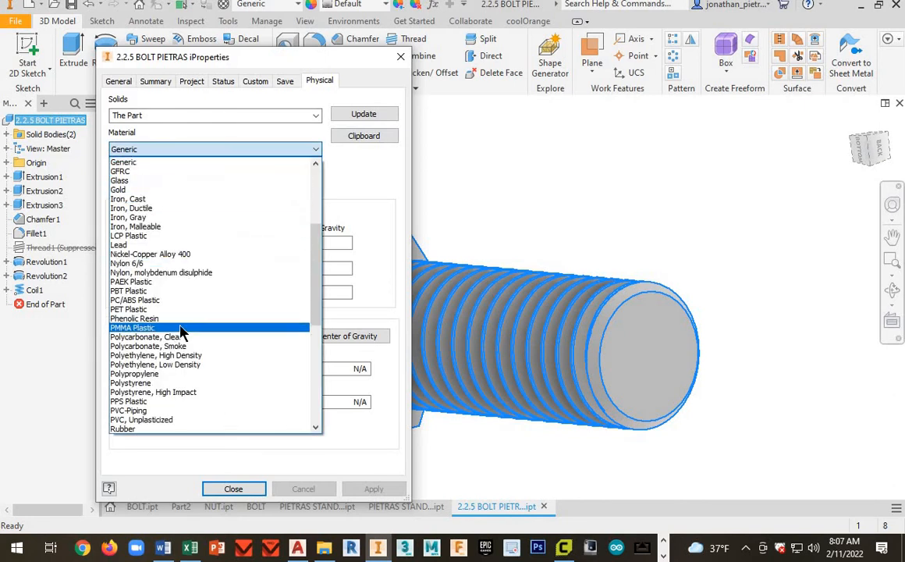
{"action": "scroll", "coordinate": [183, 320], "scroll_direction": "up", "scroll_amount": 3}
{"action": "scroll", "coordinate": [192, 305], "scroll_direction": "down", "scroll_amount": 5}
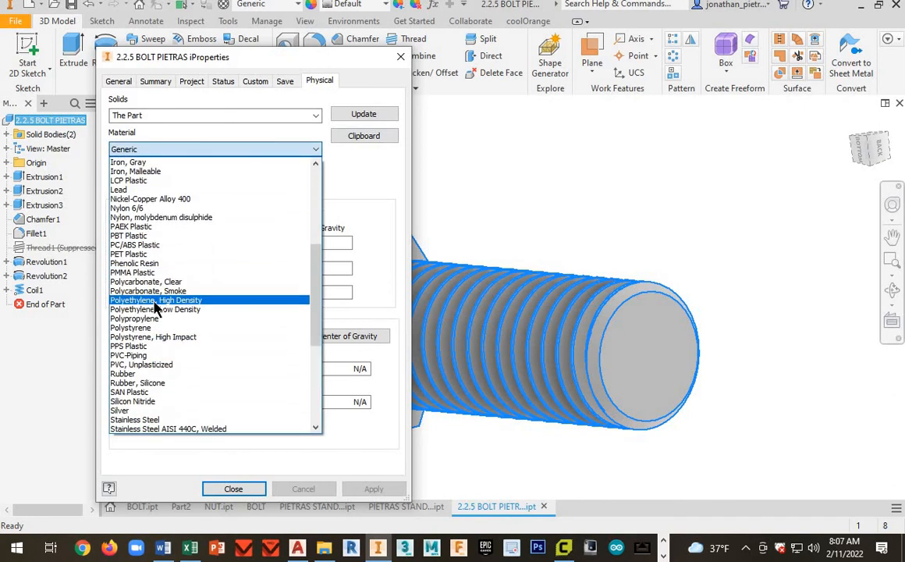
{"action": "scroll", "coordinate": [156, 312], "scroll_direction": "down", "scroll_amount": 4}
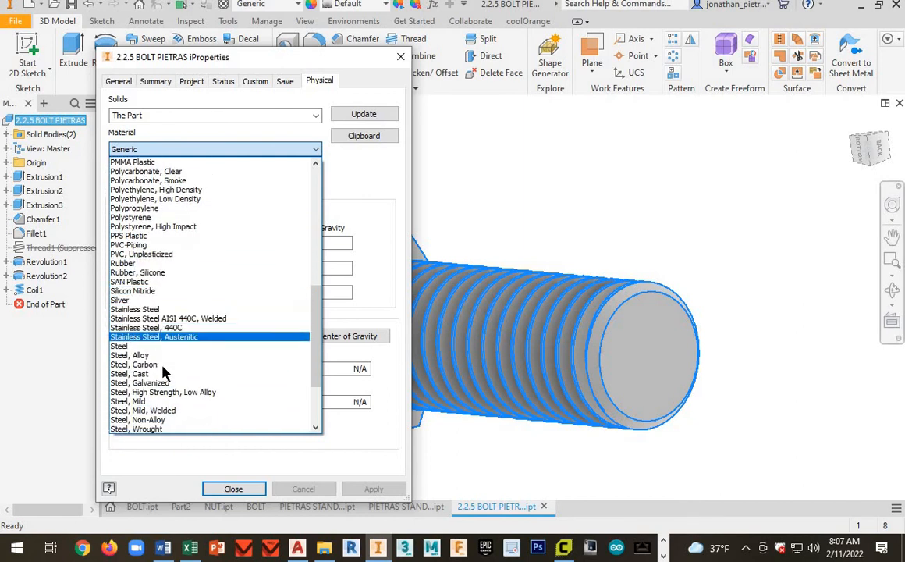
{"action": "scroll", "coordinate": [188, 347], "scroll_direction": "down", "scroll_amount": 1}
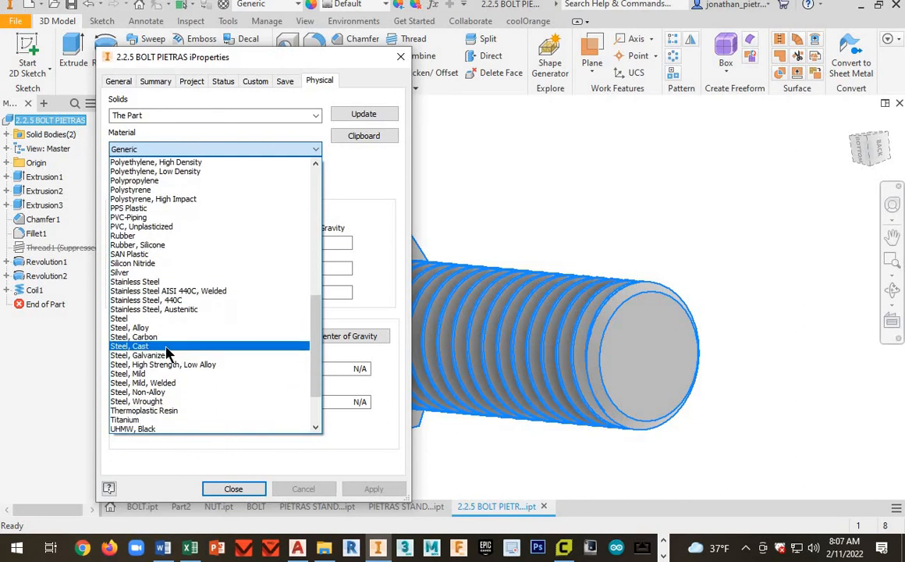
{"action": "left_click", "coordinate": [154, 284]}
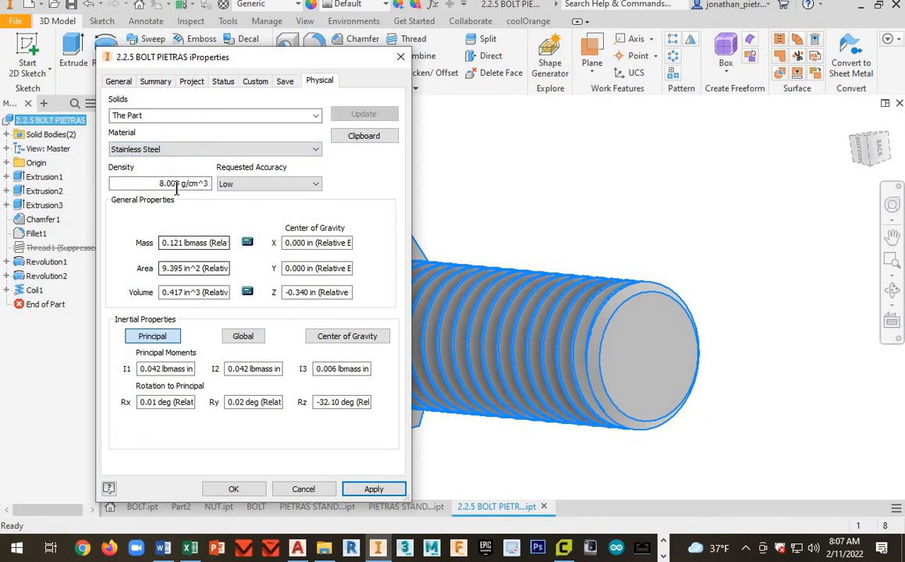
- Try Steel and Steel, Alloy as the bolt's material to compare their physical properties
{"action": "left_click", "coordinate": [290, 149]}
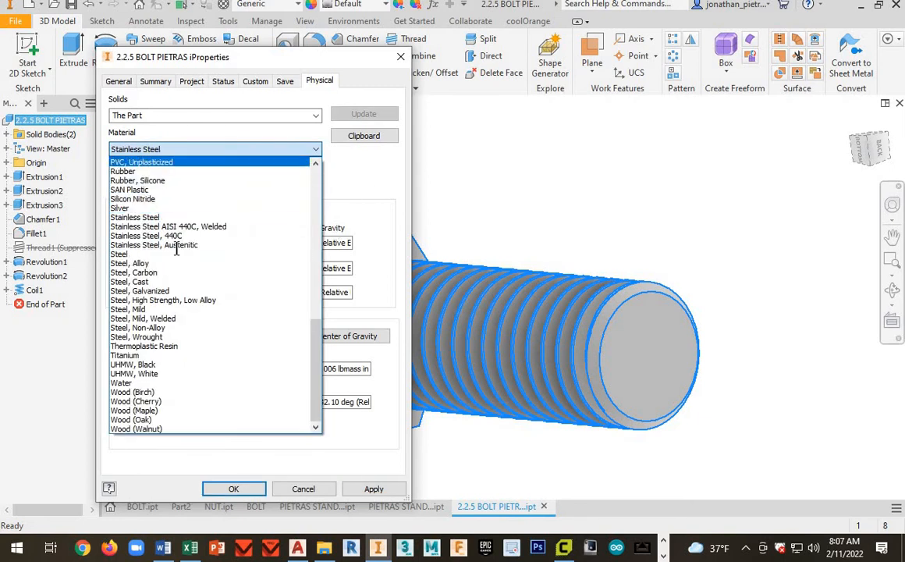
{"action": "left_click", "coordinate": [313, 149]}
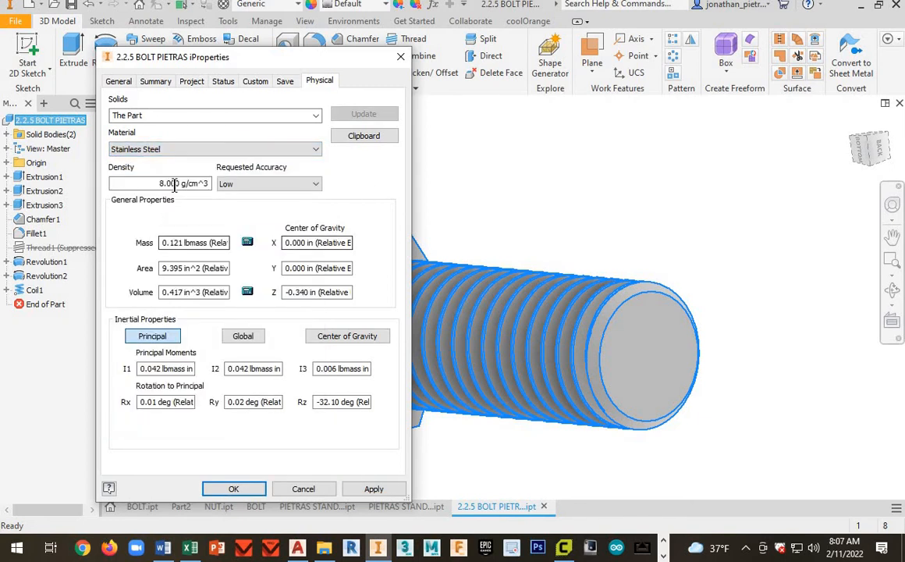
{"action": "left_click", "coordinate": [309, 152]}
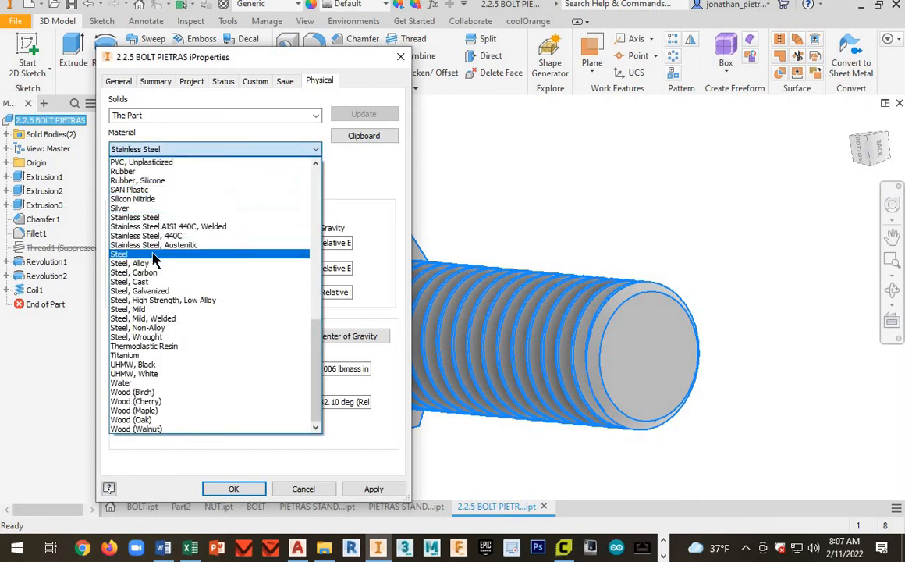
{"action": "left_click", "coordinate": [140, 239]}
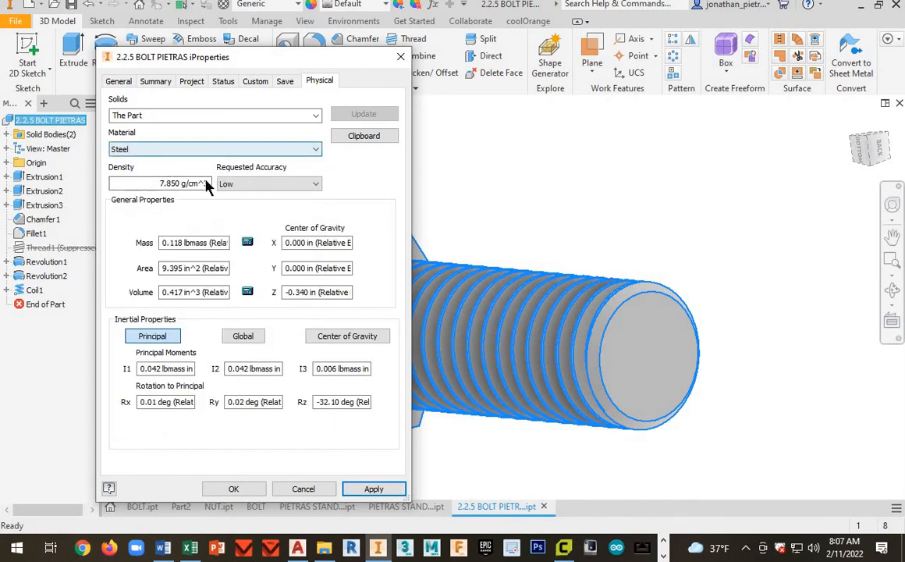
{"action": "left_click", "coordinate": [185, 153]}
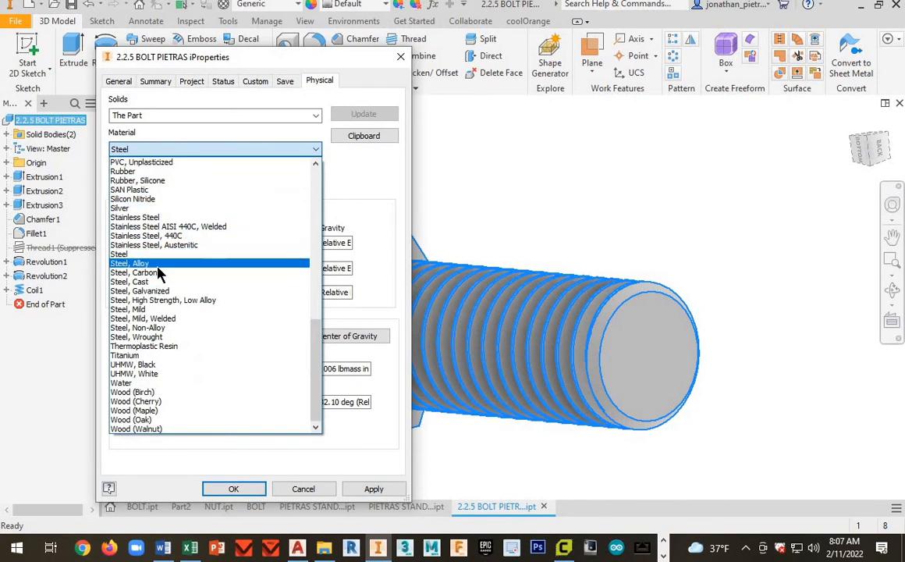
{"action": "left_click", "coordinate": [155, 263]}
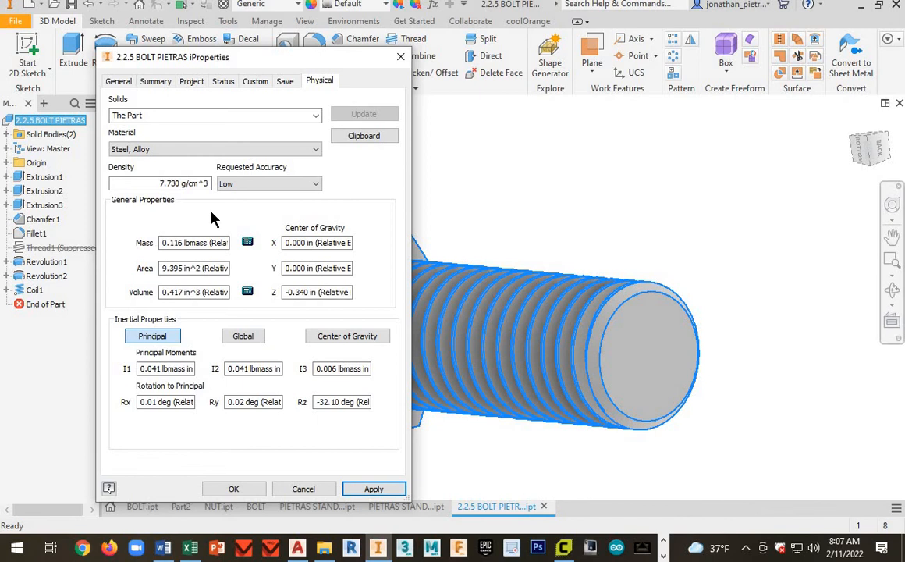
- Set the bolt's material back to Stainless Steel and apply the iProperties
{"action": "left_click", "coordinate": [318, 153]}
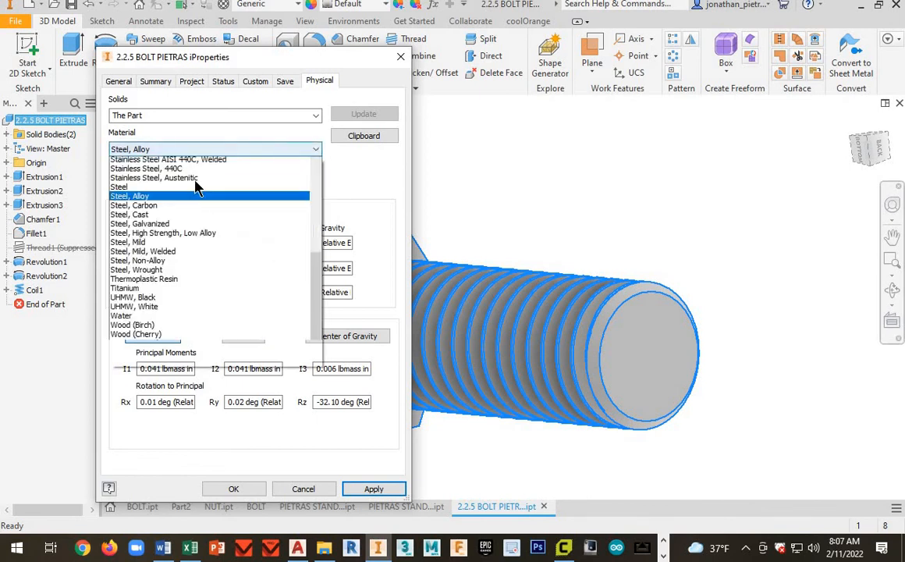
{"action": "scroll", "coordinate": [196, 182], "scroll_direction": "up", "scroll_amount": 3}
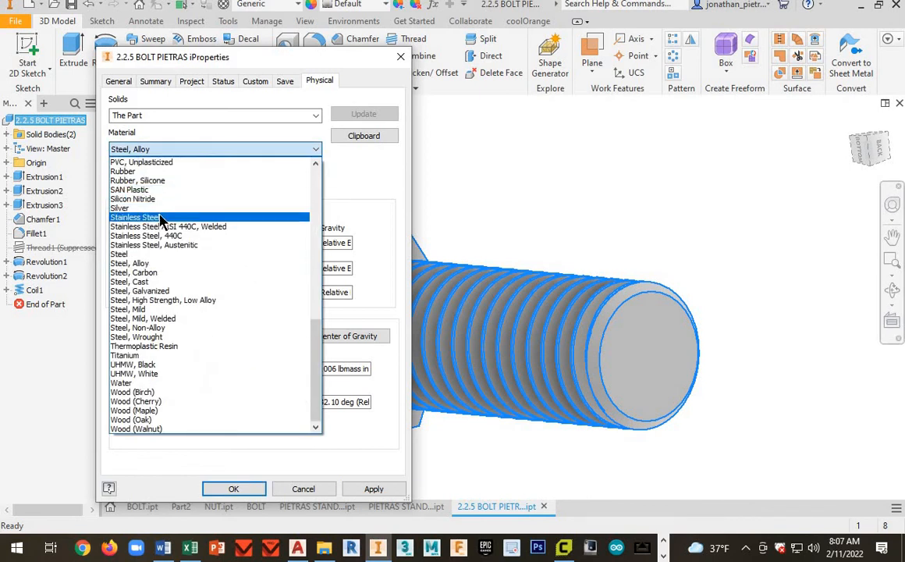
{"action": "left_click", "coordinate": [156, 218]}
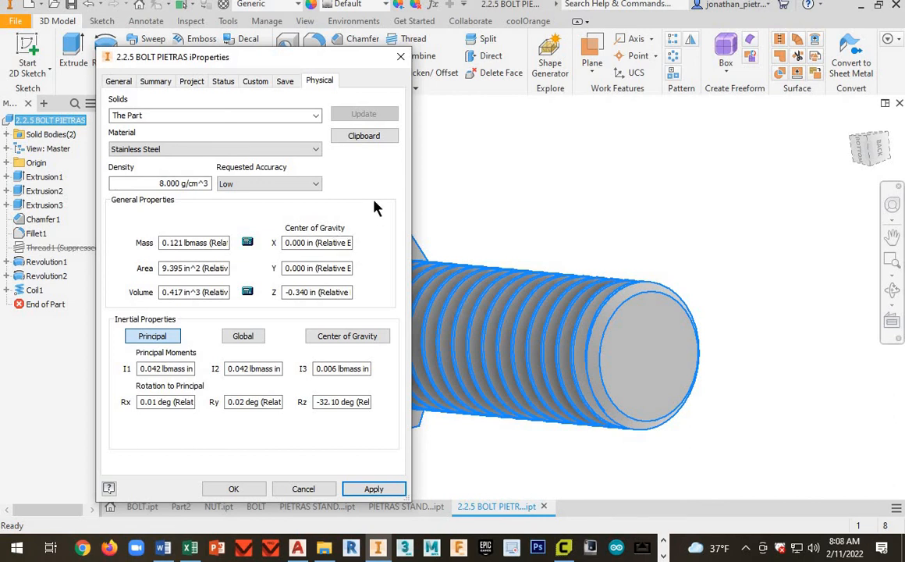
{"action": "left_click_drag", "start_coordinate": [251, 66], "coordinate": [155, 64]}
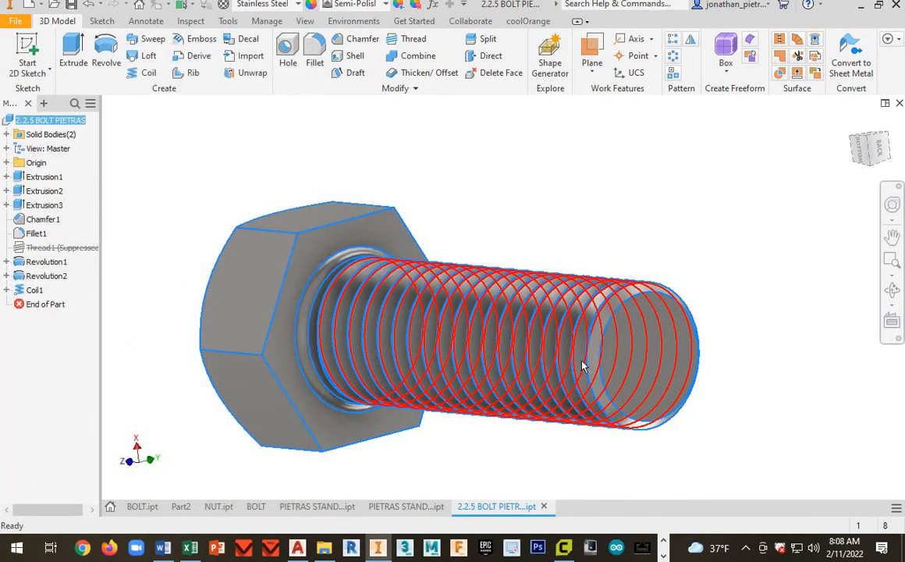
- Inspect the finished stainless steel bolt from another angle and save the part file
{"action": "middle_click_drag", "start_coordinate": [582, 364], "coordinate": [437, 289], "text": "shift"}
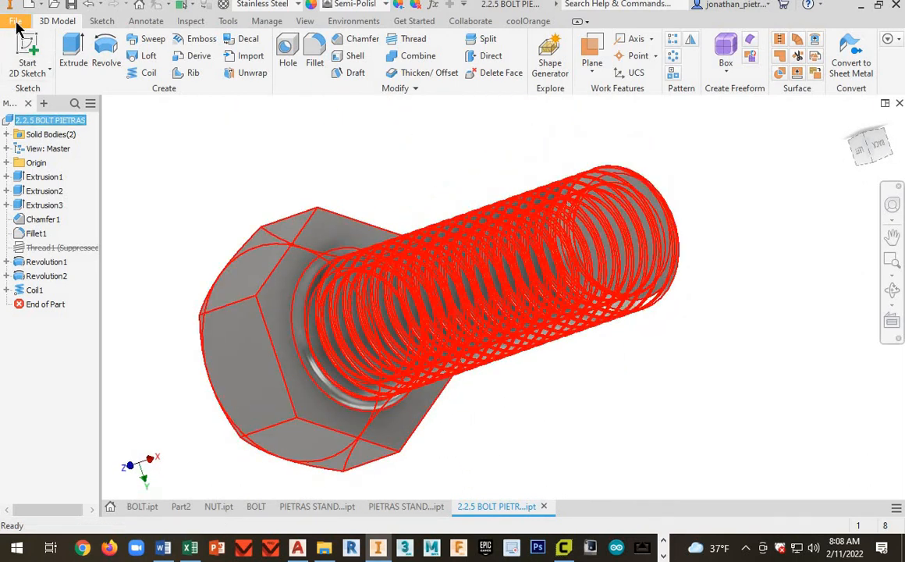
{"action": "left_click", "coordinate": [15, 22]}
{"action": "left_click", "coordinate": [44, 138]}
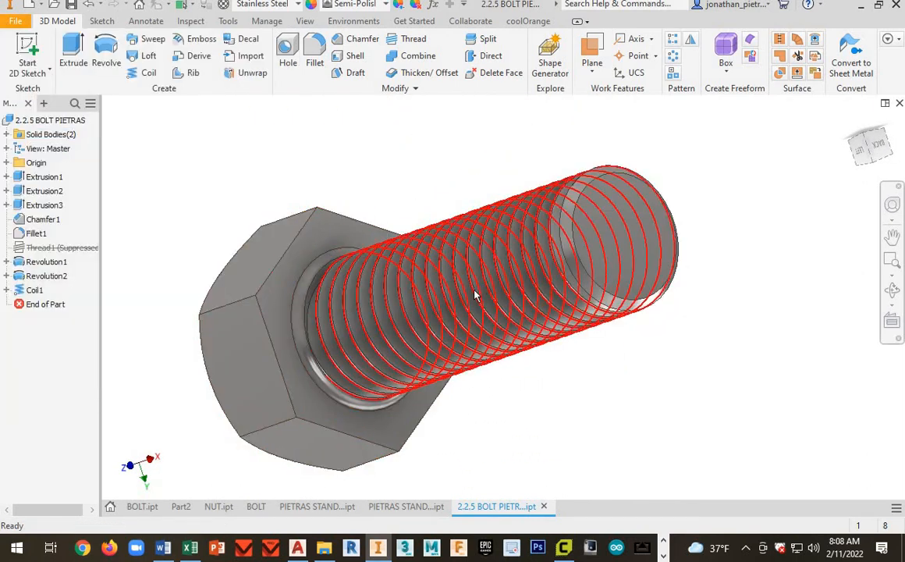